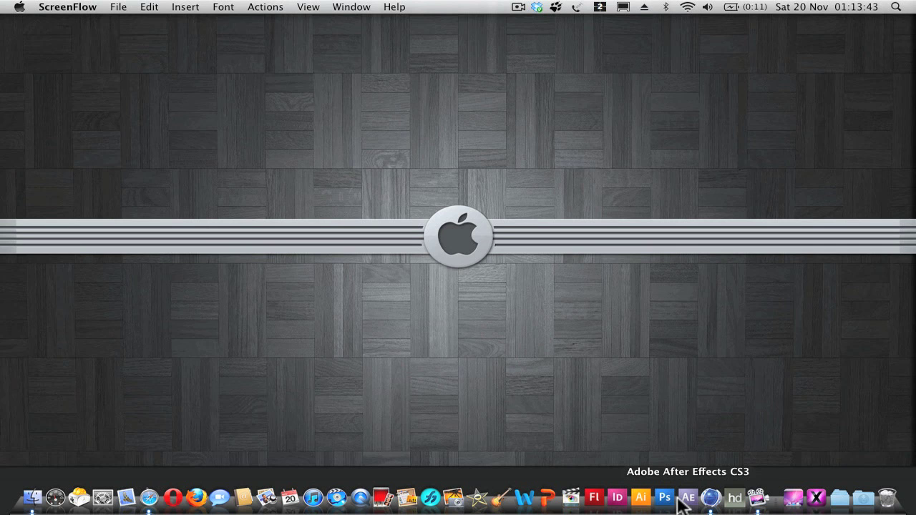
Step: Switch to CINEMA 4D
left_click(711, 498)
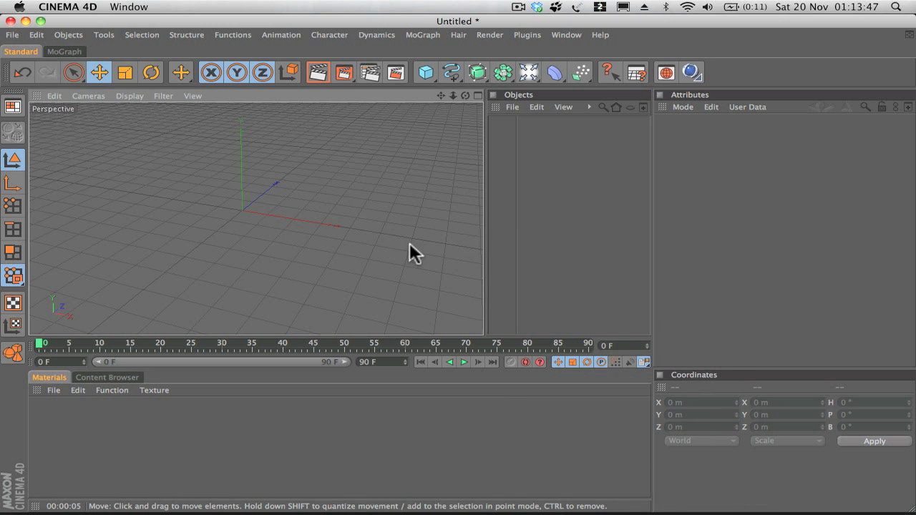
key("3")
mouse_move(363, 187)
left_mouse_down()
mouse_move(340, 201)
mouse_move(356, 215)
mouse_move(366, 188)
mouse_move(349, 197)
left_mouse_up()
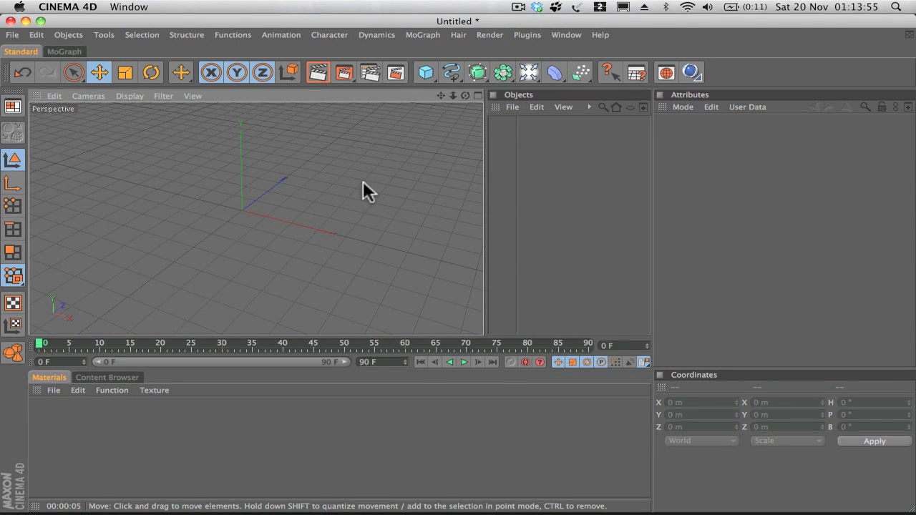
key("3")
left_click_drag(363, 181, 343, 180)
key("3")
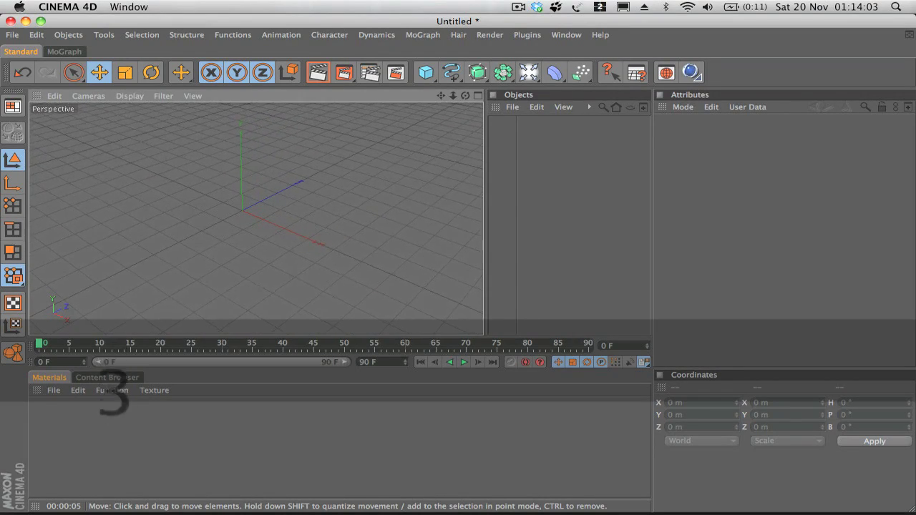
mouse_move(363, 180)
left_mouse_down()
mouse_move(415, 153)
mouse_move(398, 207)
mouse_move(362, 197)
mouse_move(369, 170)
mouse_move(383, 162)
mouse_move(370, 178)
mouse_move(407, 159)
mouse_move(375, 145)
mouse_move(383, 187)
mouse_move(362, 178)
mouse_move(372, 168)
mouse_move(382, 191)
mouse_move(389, 173)
mouse_move(365, 168)
mouse_move(351, 182)
left_mouse_up()
key("3")
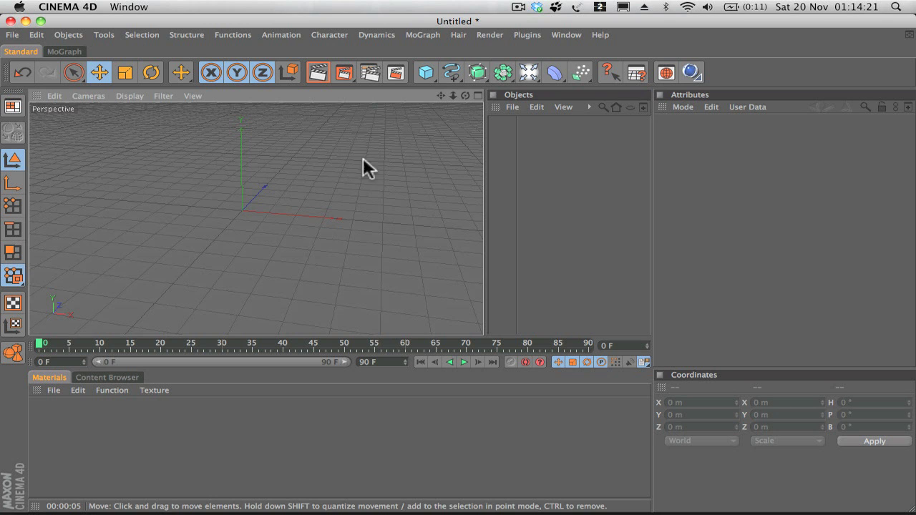
Step: Add a MoGraph Text Object reading ACREZ and move it along X to about -313 m
left_click(431, 28)
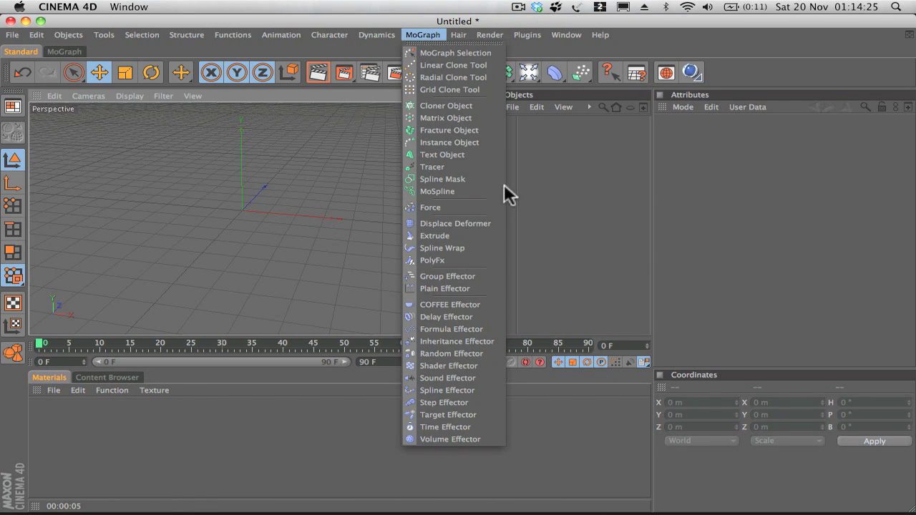
left_click(465, 154)
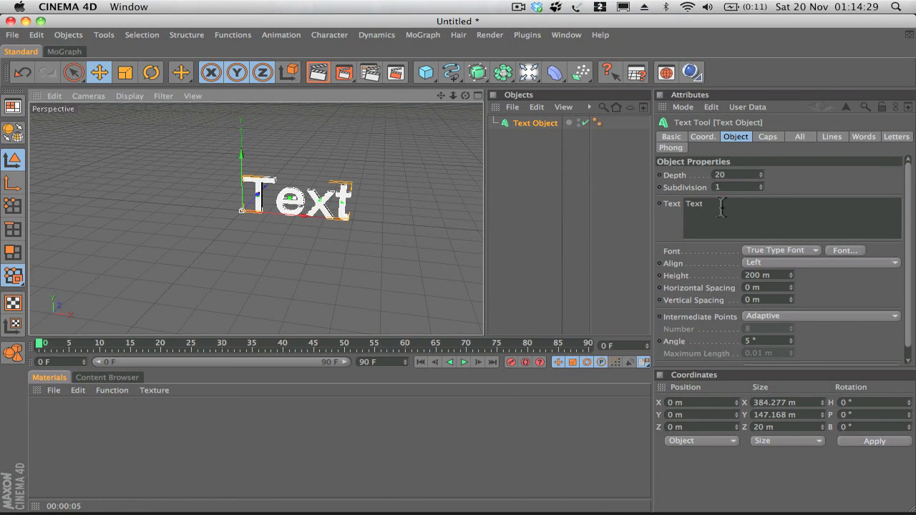
left_click_drag(721, 207, 603, 205)
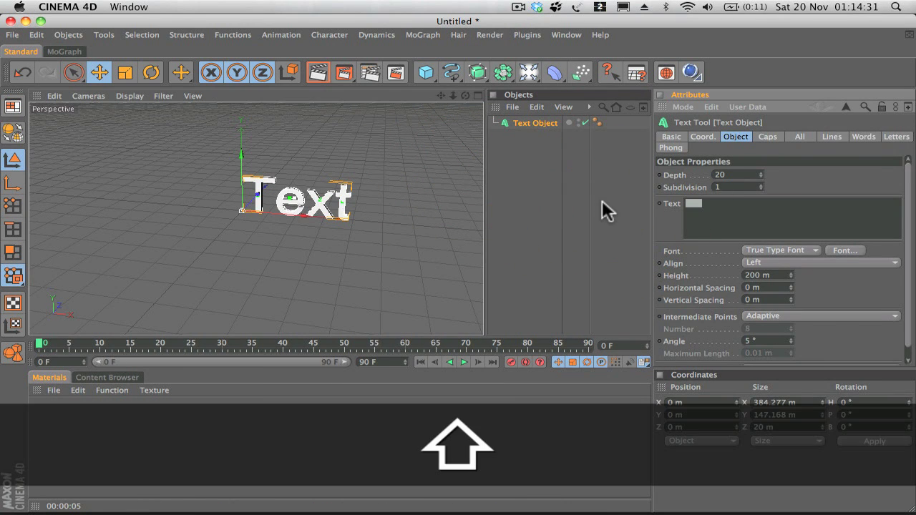
type("ACREZ")
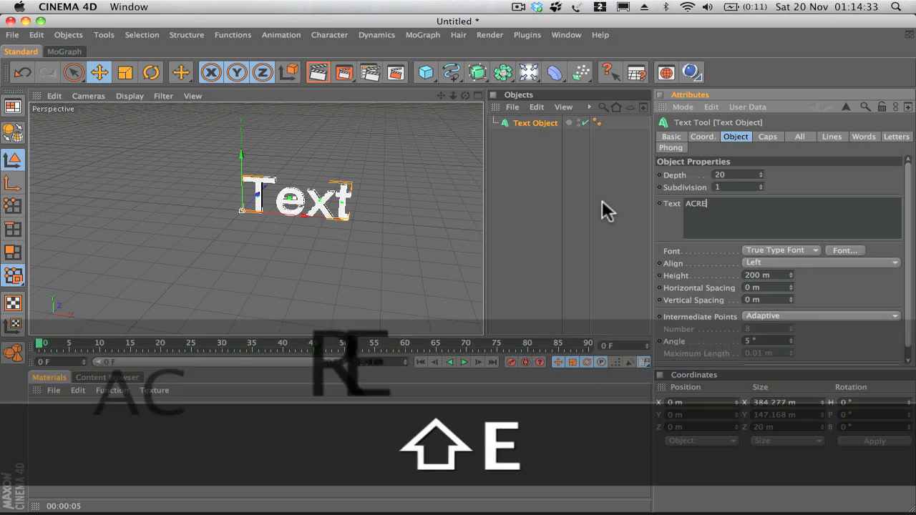
left_click(868, 185)
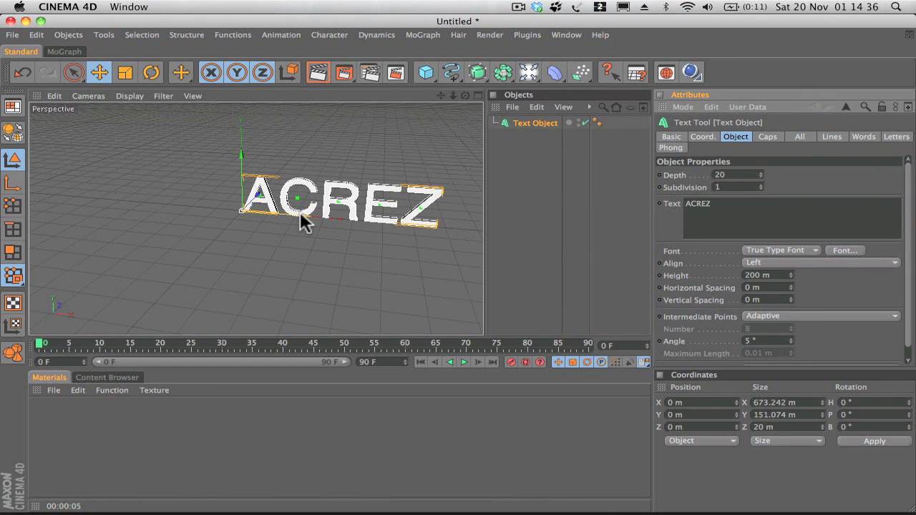
left_click_drag(300, 212, 221, 204)
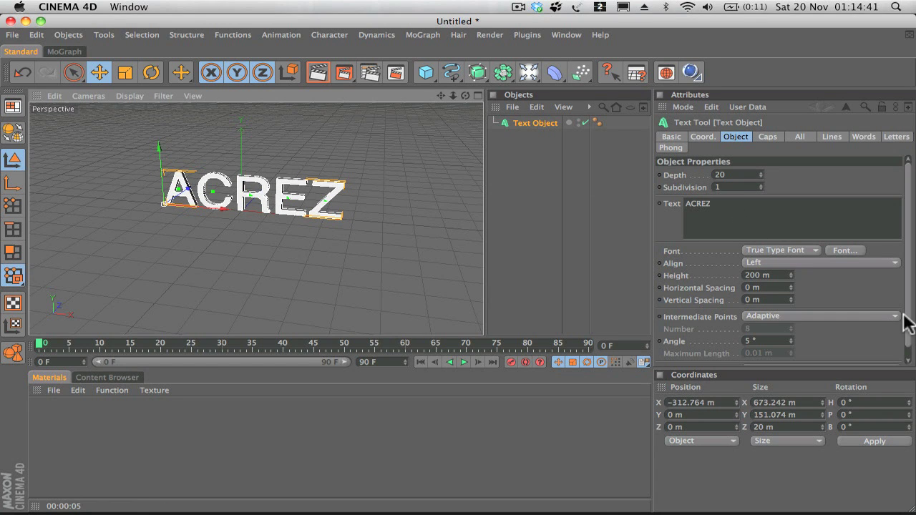
Step: Change the font of the ACREZ text to Ethnocentric
left_click(847, 249)
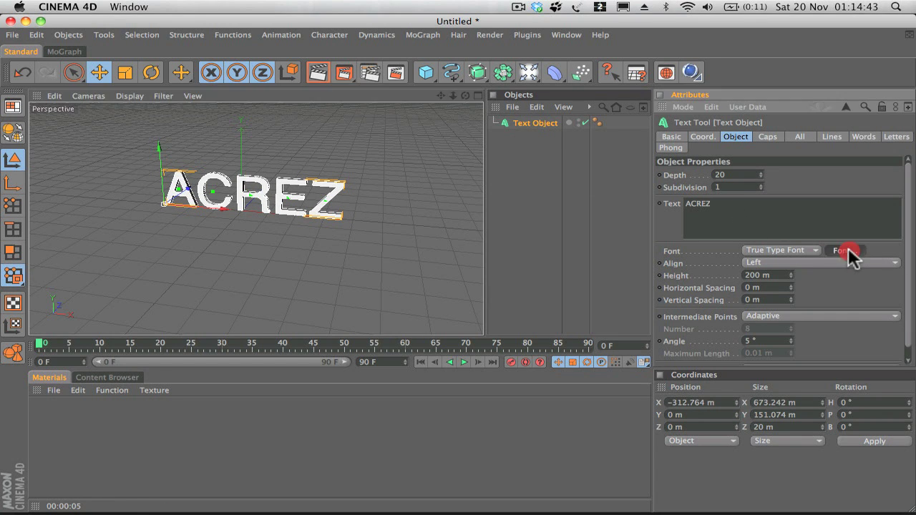
left_click(404, 220)
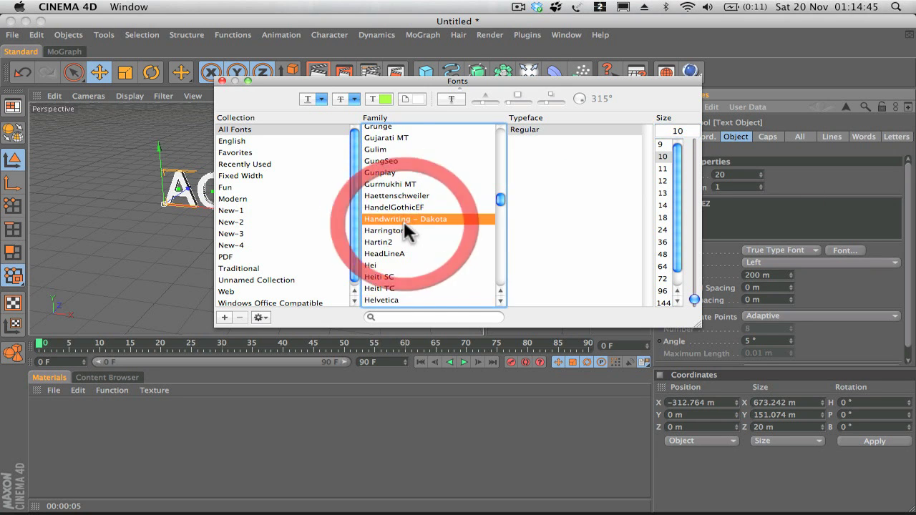
scroll(403, 218, "up", 10)
left_click(403, 219)
scroll(403, 219, "down", 5)
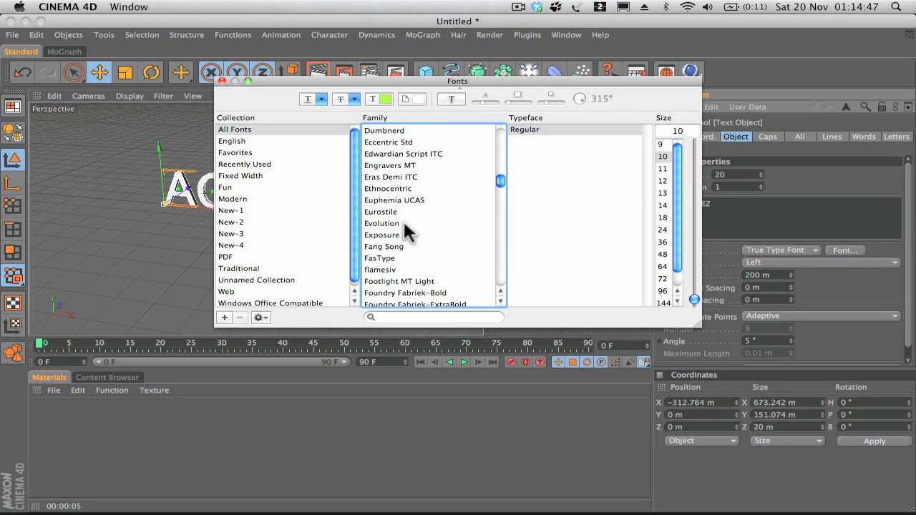
left_click(403, 222)
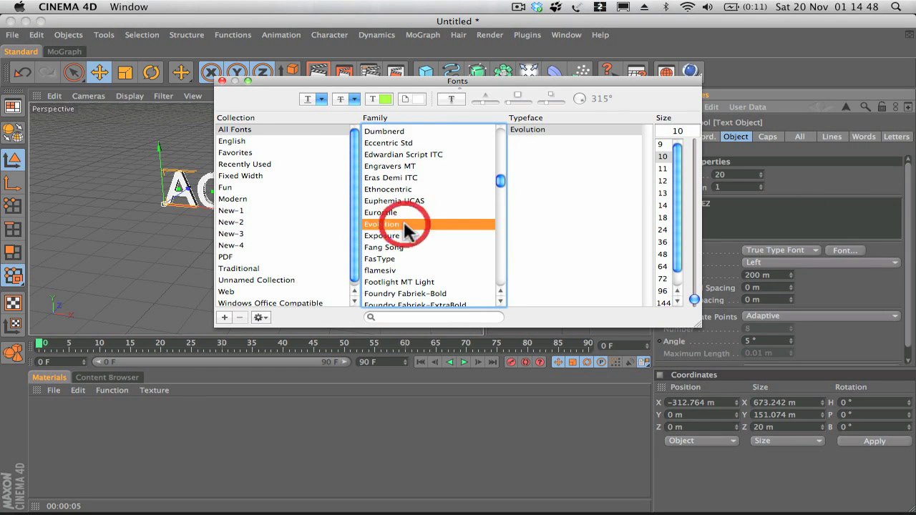
left_click(381, 188)
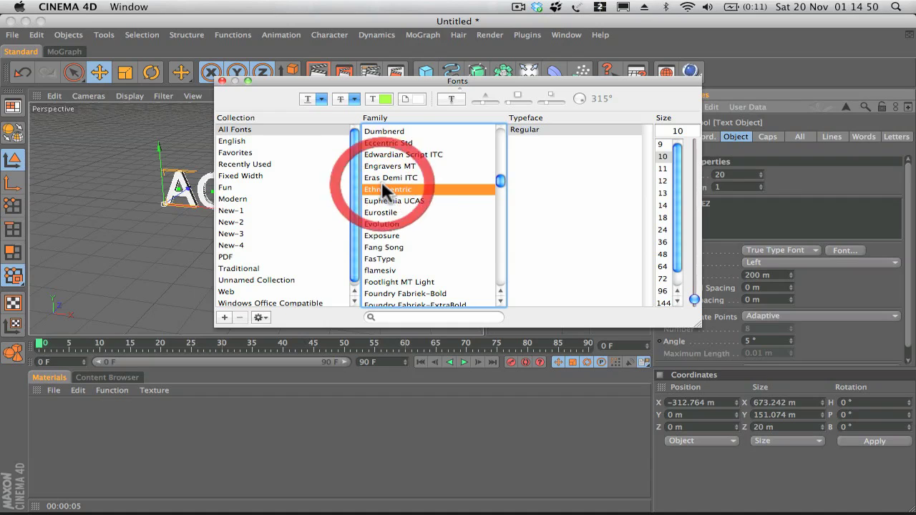
left_click(223, 80)
Step: Set the extrusion depth of the ACREZ text to 160
key("3")
left_click_drag(241, 190, 215, 183)
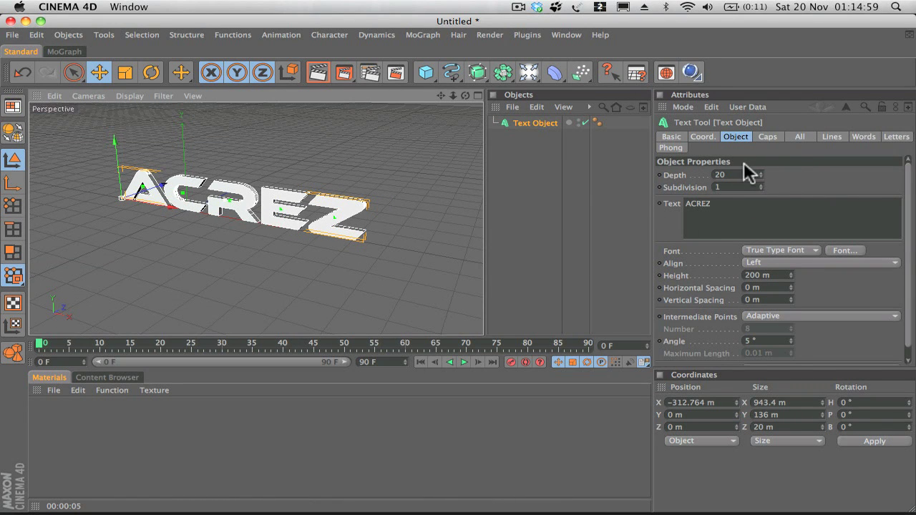
left_click_drag(761, 174, 760, 176)
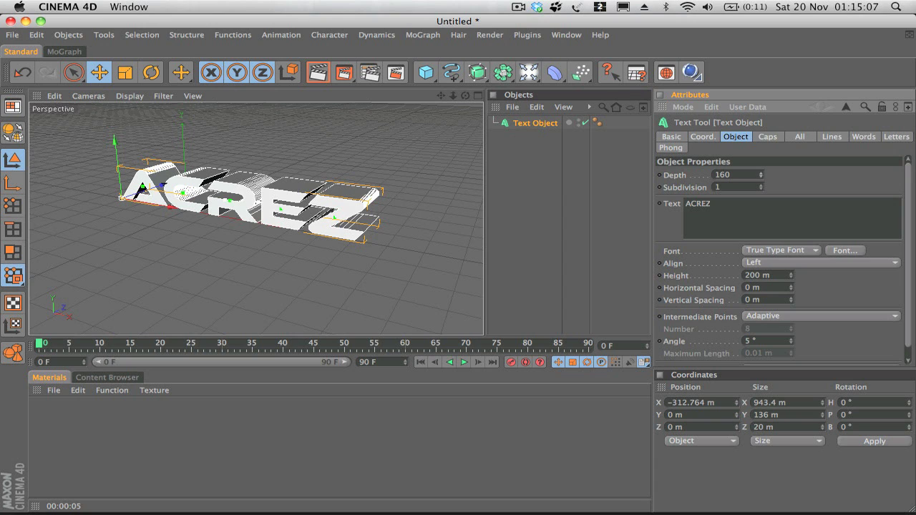
key("3")
mouse_move(257, 156)
left_mouse_down()
mouse_move(283, 131)
mouse_move(262, 149)
mouse_move(258, 142)
mouse_move(235, 171)
mouse_move(267, 163)
left_mouse_up()
scroll(257, 156, "up", 5)
key("3")
left_click_drag(208, 159, 193, 159)
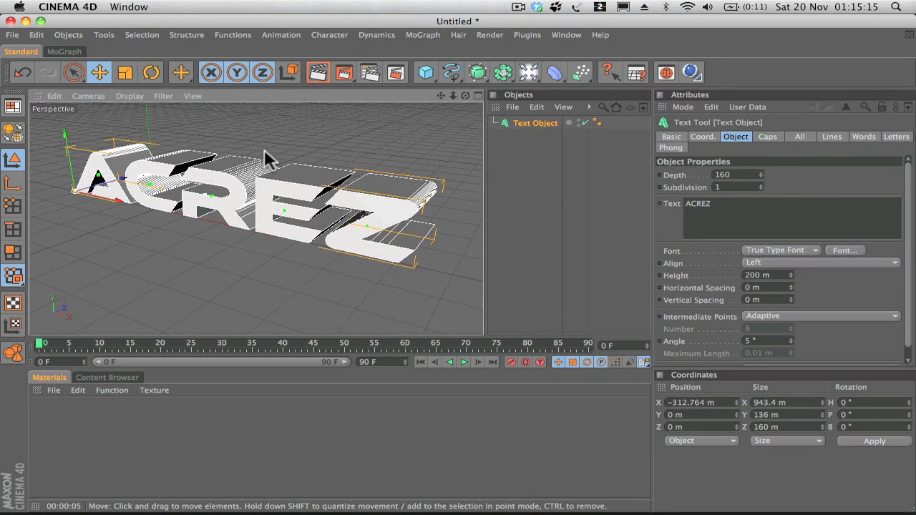
scroll(265, 159, "down", 3)
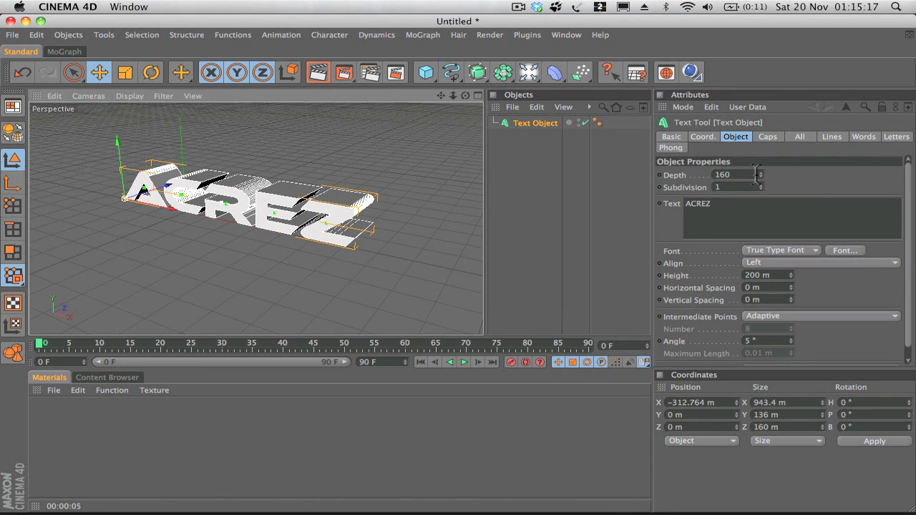
mouse_move(760, 178)
left_mouse_down()
mouse_move(761, 240)
mouse_move(760, 173)
left_mouse_up()
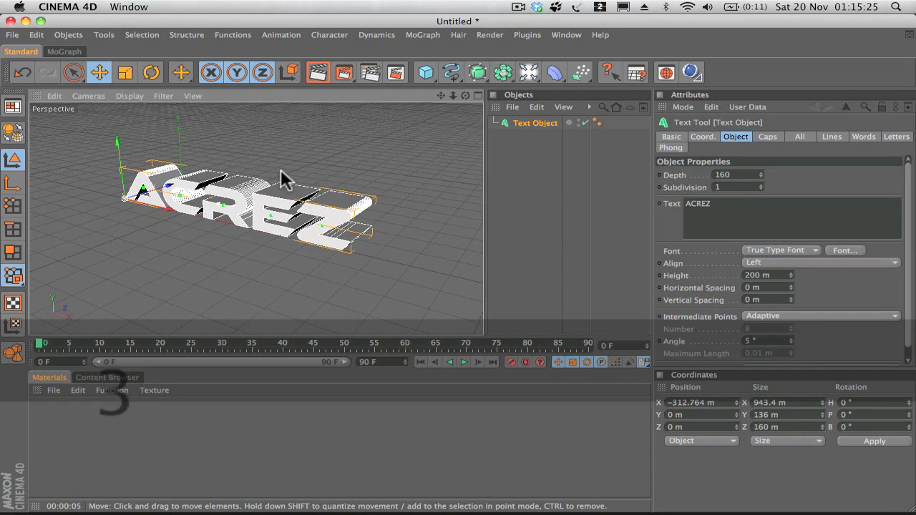
Step: Duplicate the ACREZ text object in place by copying and pasting it
scroll(280, 169, "up", 5)
left_click(530, 121)
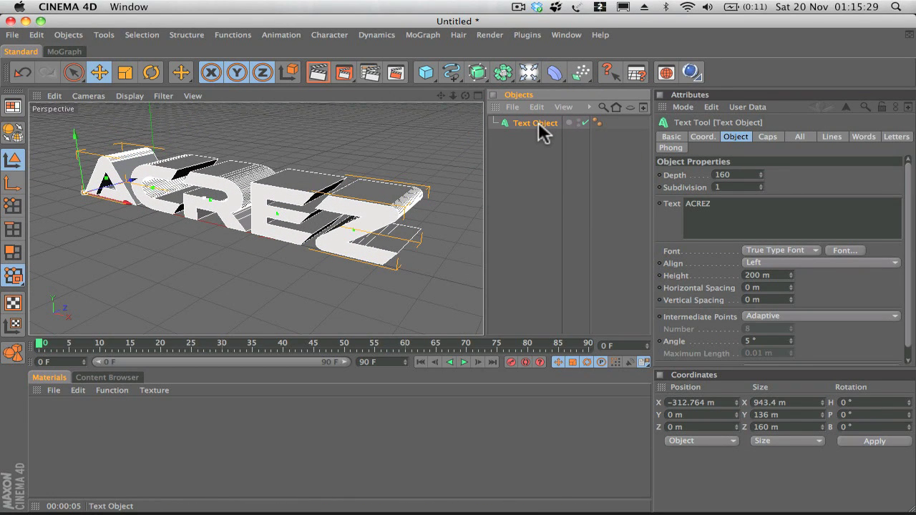
key("super")
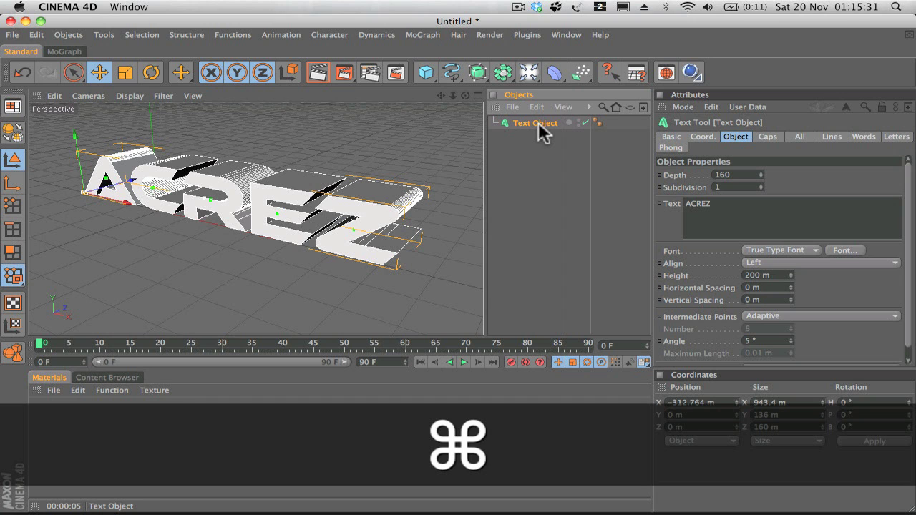
key("super+c")
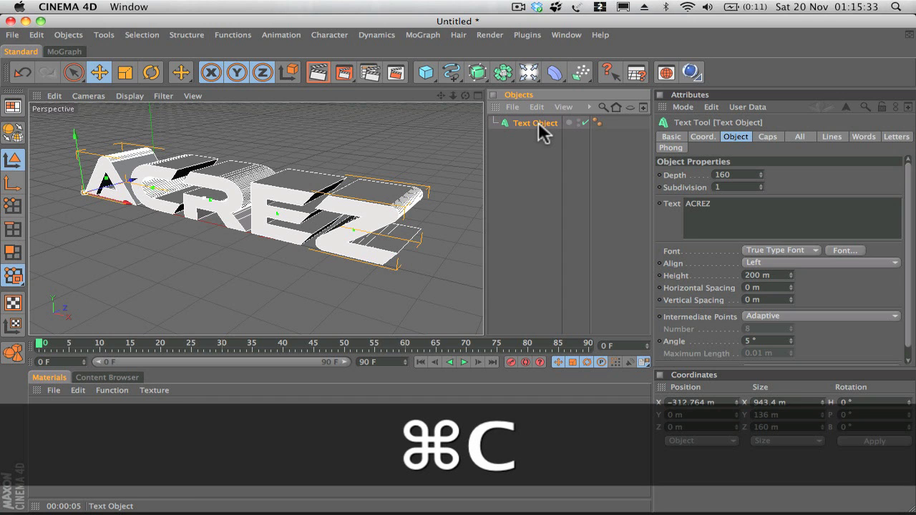
key("super+v")
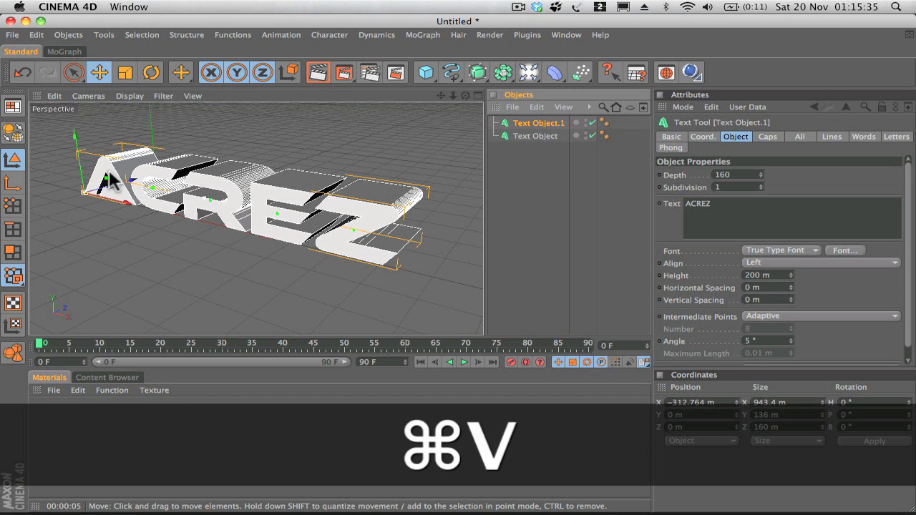
left_click_drag(111, 179, 129, 187)
key("super+z")
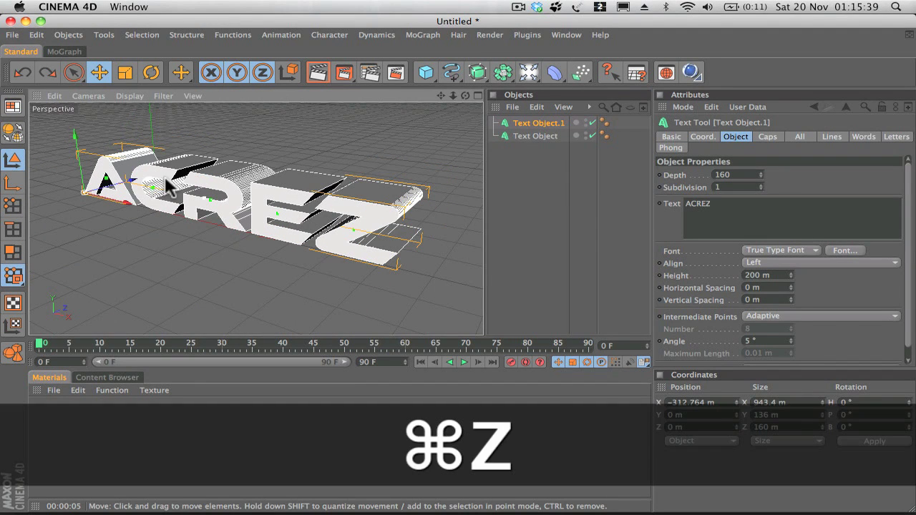
Step: Set the extrusion depth of the duplicated text object to 100
left_click(548, 122)
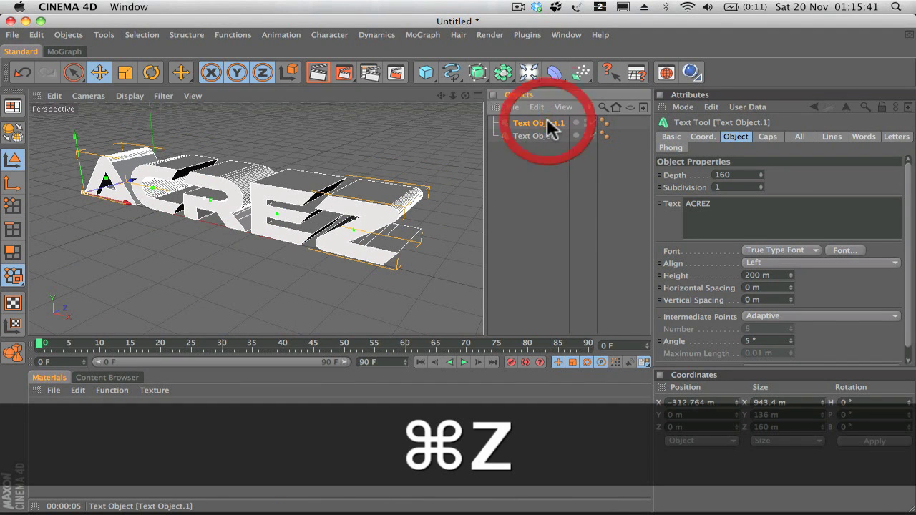
mouse_move(395, 177)
left_mouse_down()
mouse_move(351, 200)
mouse_move(395, 177)
left_mouse_up()
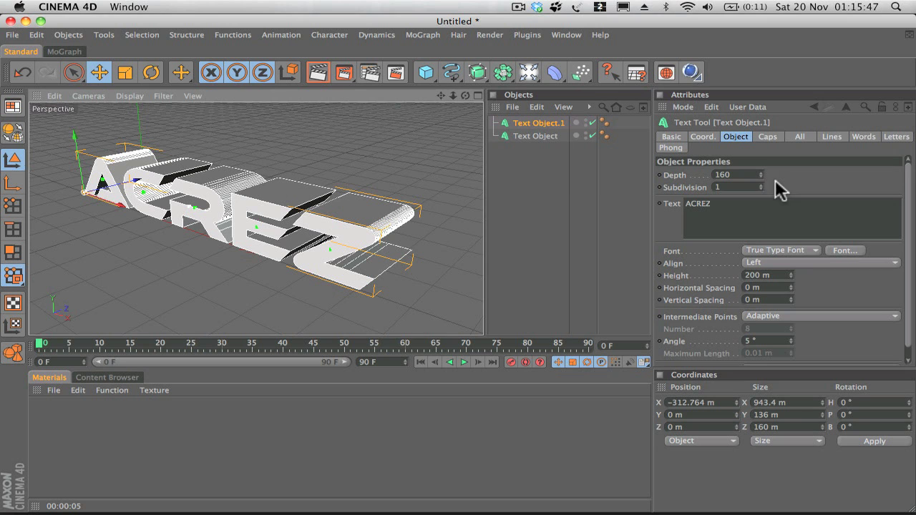
left_click_drag(761, 174, 762, 215)
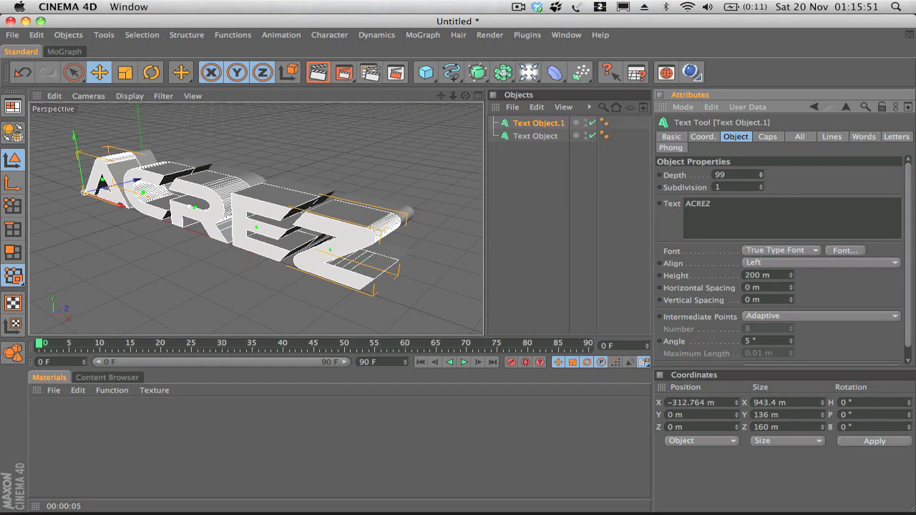
Step: Move the duplicated text along the Z axis to about 29 m, inside the depth of the original letters
key("3")
mouse_move(232, 228)
left_mouse_down()
mouse_move(164, 228)
mouse_move(233, 228)
left_mouse_up()
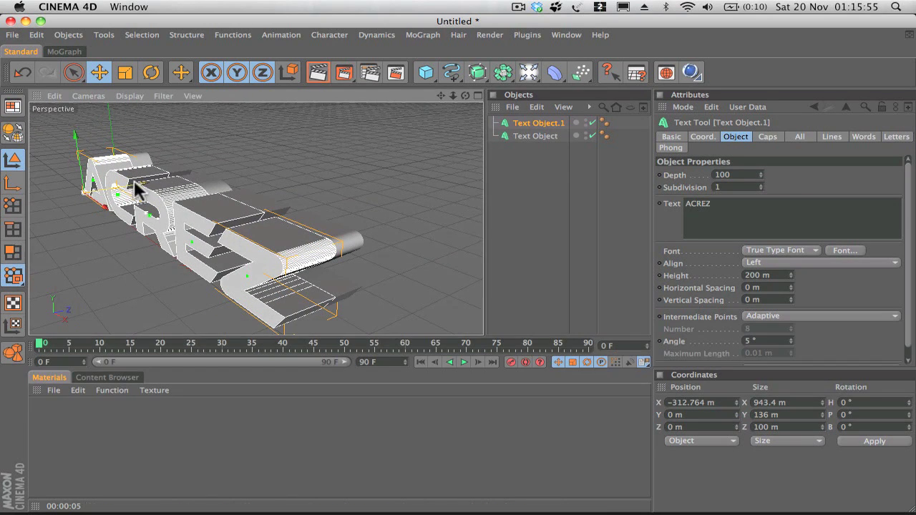
mouse_move(141, 184)
left_mouse_down()
mouse_move(173, 180)
mouse_move(152, 181)
left_mouse_up()
key("3")
left_click_drag(458, 268, 102, 205)
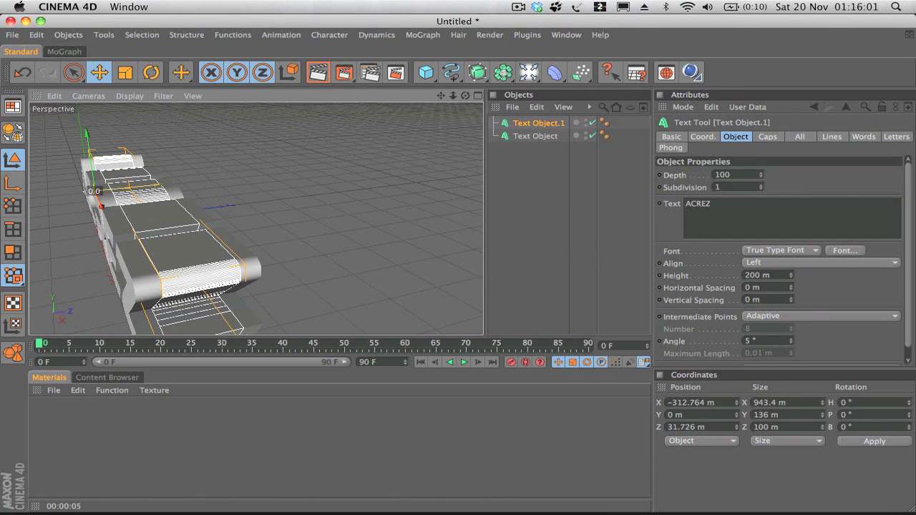
left_click_drag(152, 184, 278, 189)
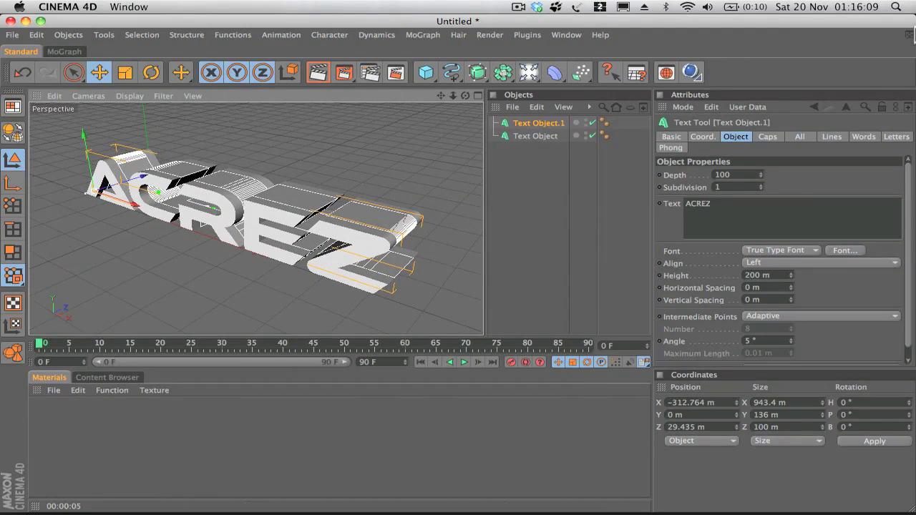
Step: Set both the start and end caps of the duplicated text object to Fillet Cap
left_click(540, 121)
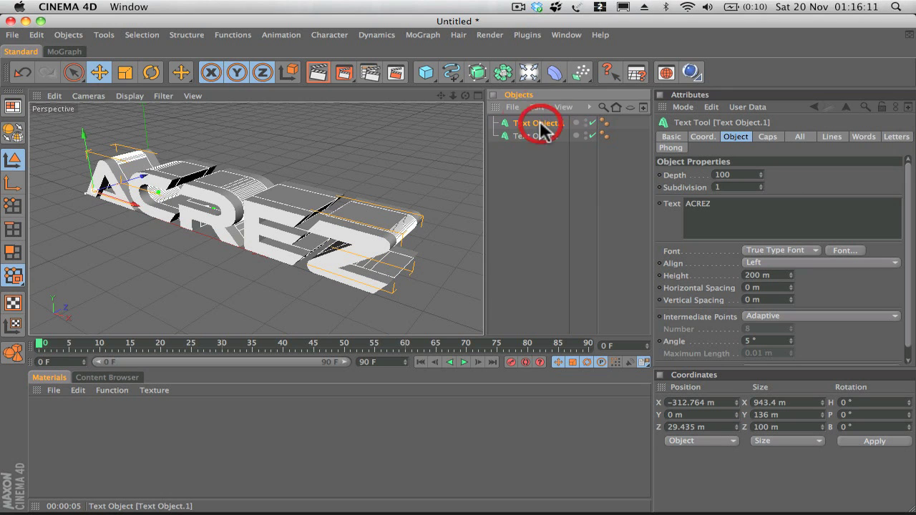
left_click(768, 136)
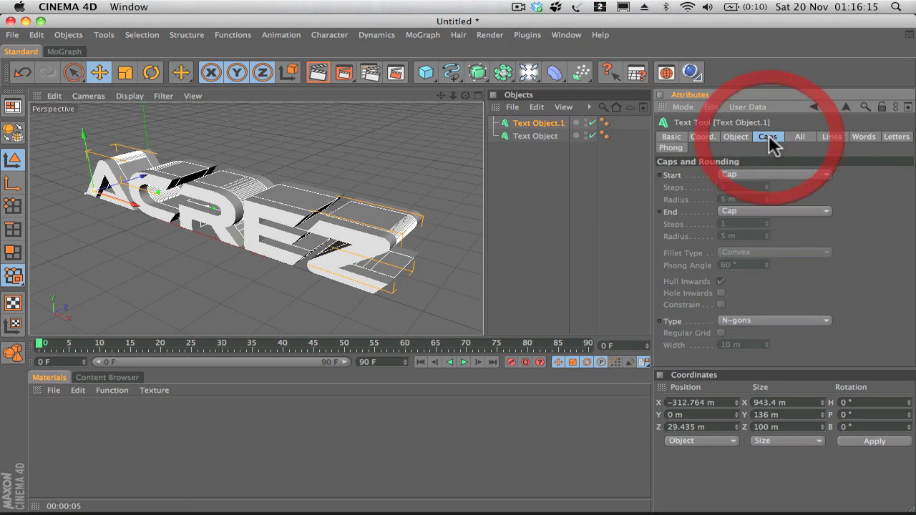
left_click(746, 172)
left_click(744, 221)
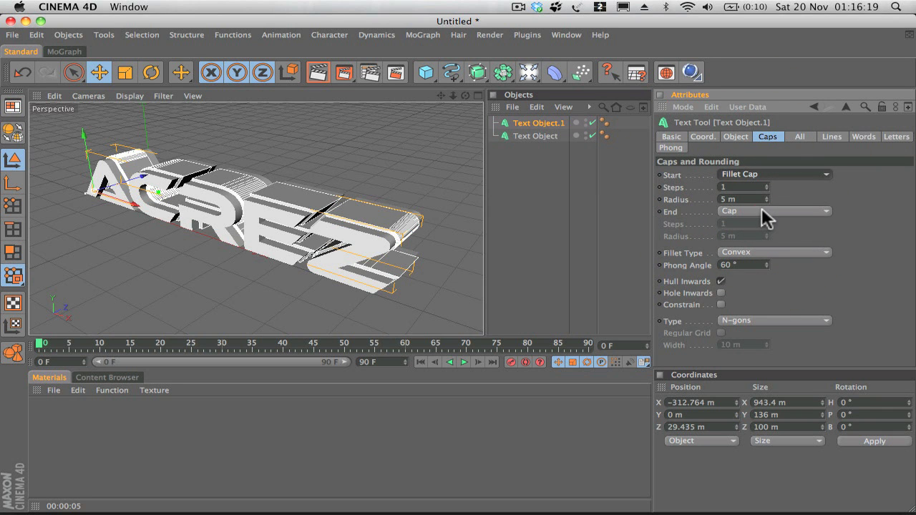
left_click(762, 210)
left_click(760, 259)
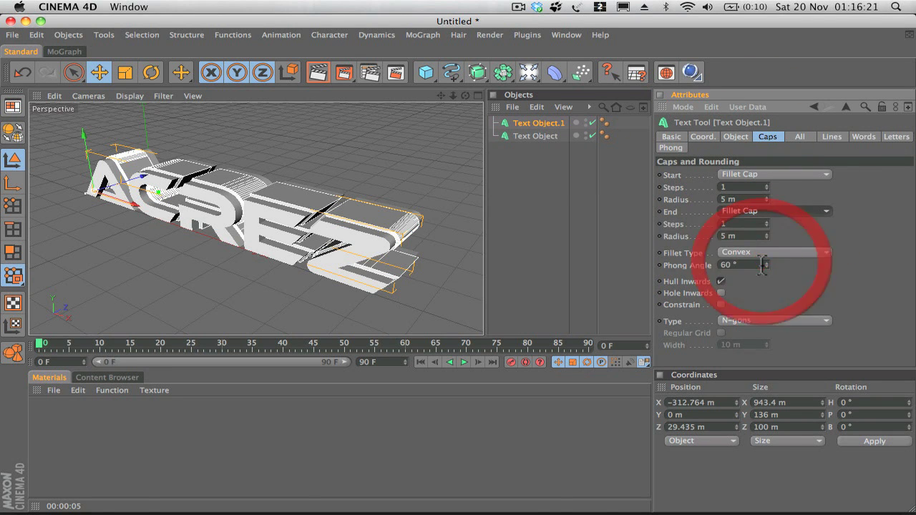
Step: Render the active perspective view to preview the layered ACREZ text
key("3")
mouse_move(399, 188)
left_mouse_down()
mouse_move(465, 162)
mouse_move(402, 189)
mouse_move(422, 175)
mouse_move(328, 187)
mouse_move(337, 182)
mouse_move(322, 172)
mouse_move(346, 214)
mouse_move(372, 199)
mouse_move(354, 212)
mouse_move(351, 191)
mouse_move(383, 192)
left_mouse_up()
key("3")
left_click(326, 72)
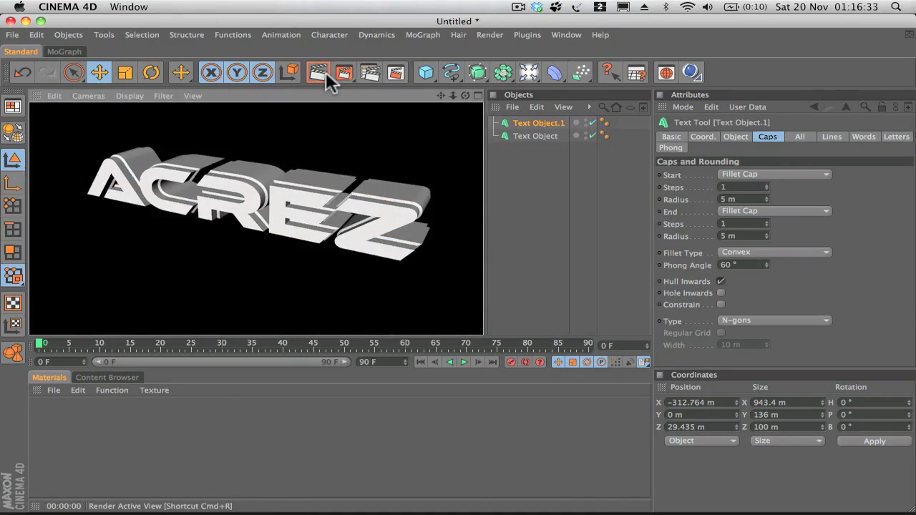
Step: Set the extrusion depth of the duplicated text object to 120
left_click(545, 124)
left_click_drag(370, 158, 420, 152, "alt")
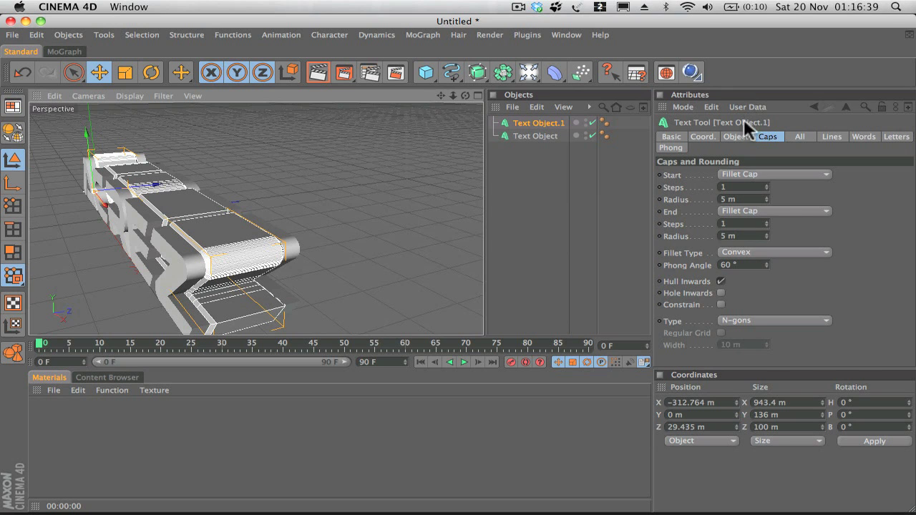
left_click(736, 136)
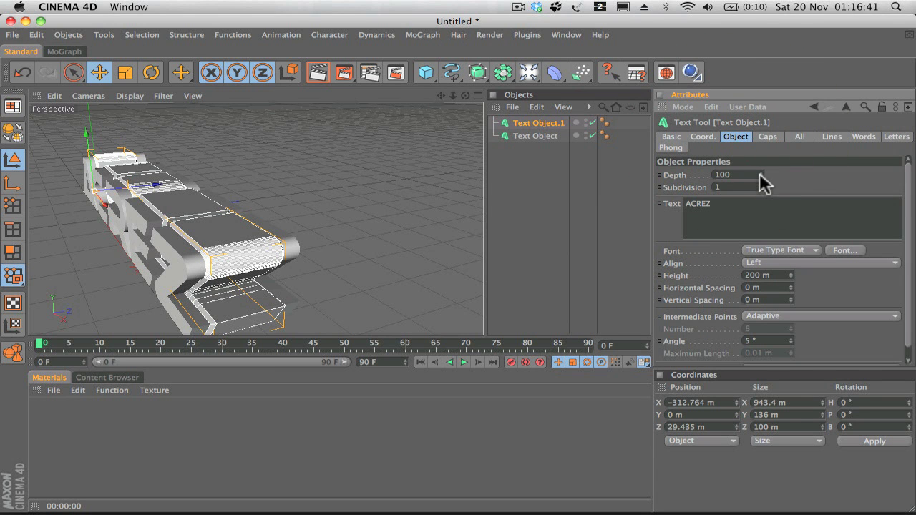
left_click_drag(759, 176, 772, 174)
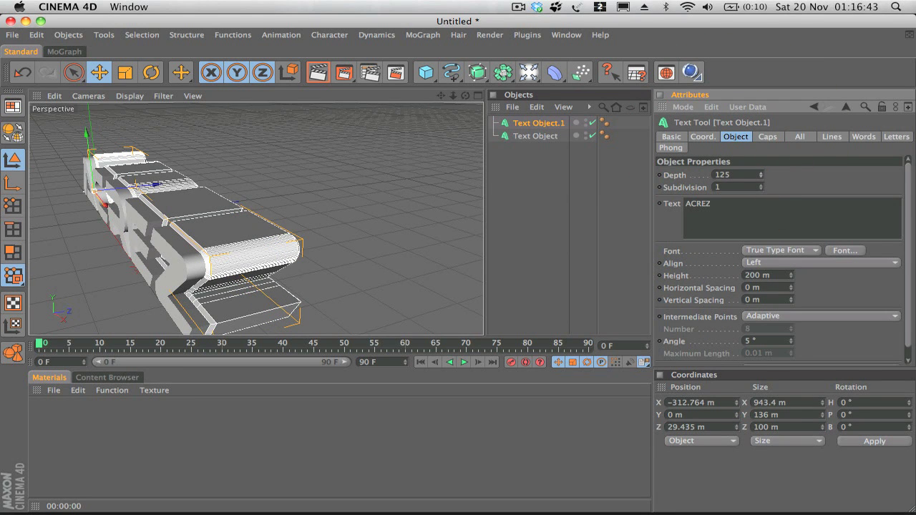
left_click_drag(761, 175, 760, 178)
left_click(501, 180)
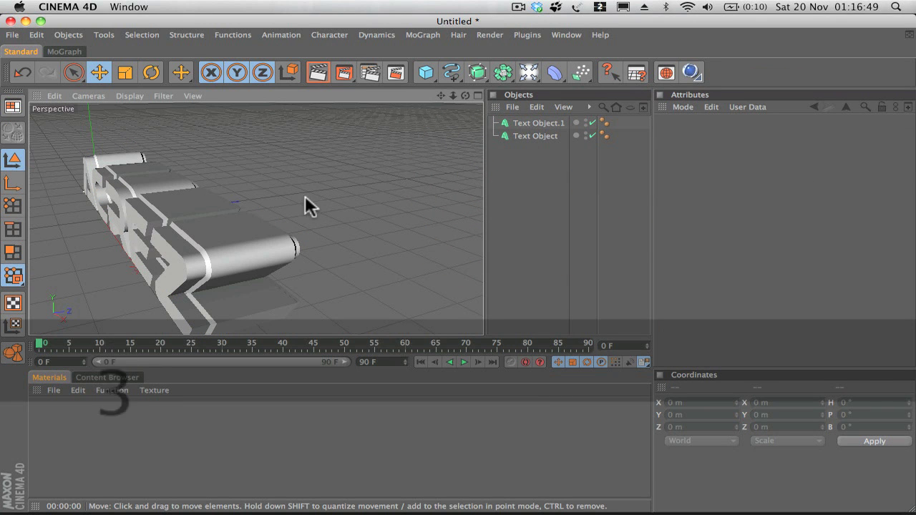
Step: Move the duplicated text along the Z axis to about 15 m, closer to the front of the original letters
left_click_drag(305, 196, 252, 200, "alt")
left_click(160, 225)
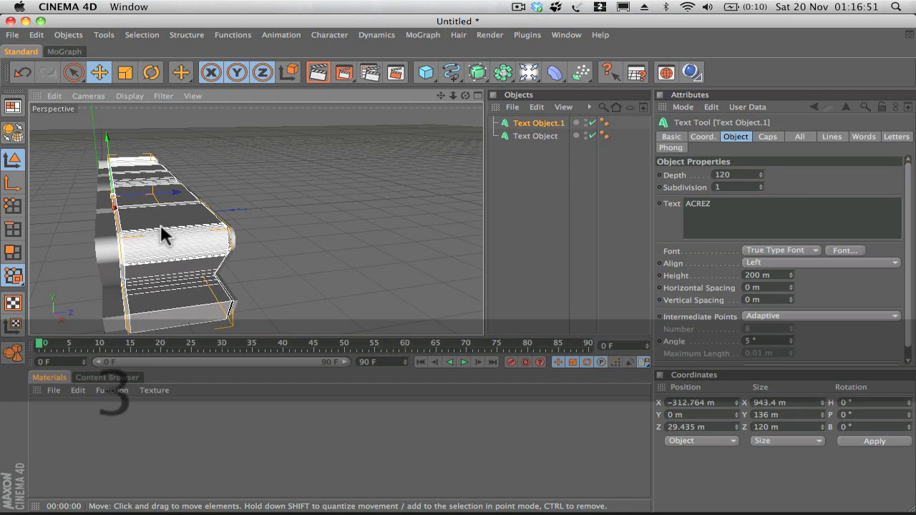
left_click_drag(113, 205, 108, 207)
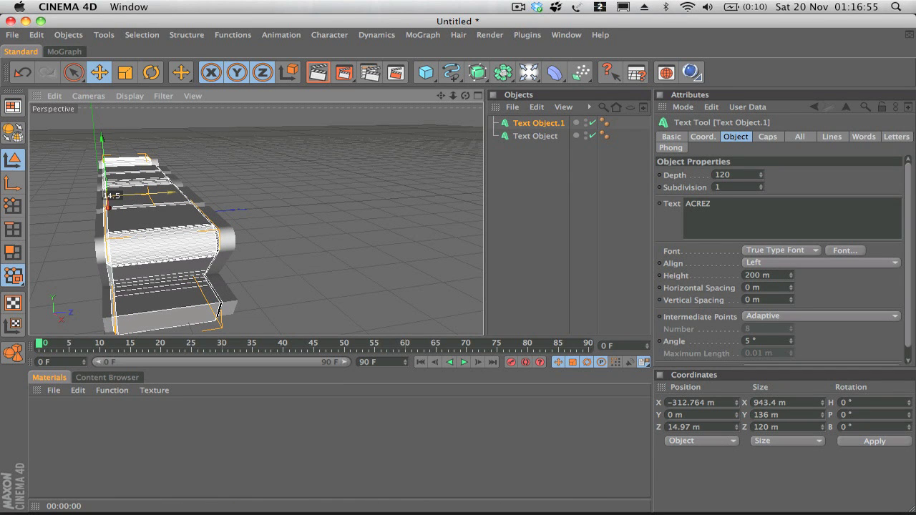
Step: Set the extrusion depth of the duplicated text object to 130
left_click_drag(762, 176, 763, 165)
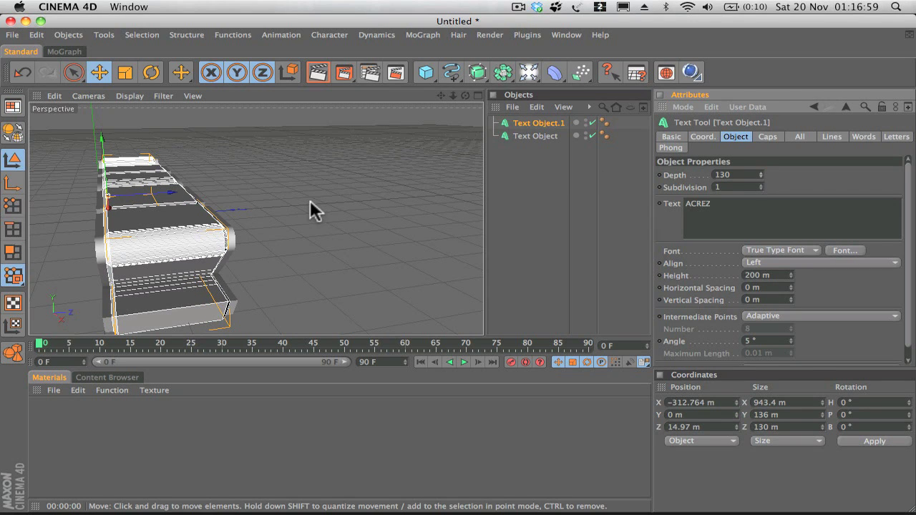
key("3")
left_click_drag(310, 202, 430, 235)
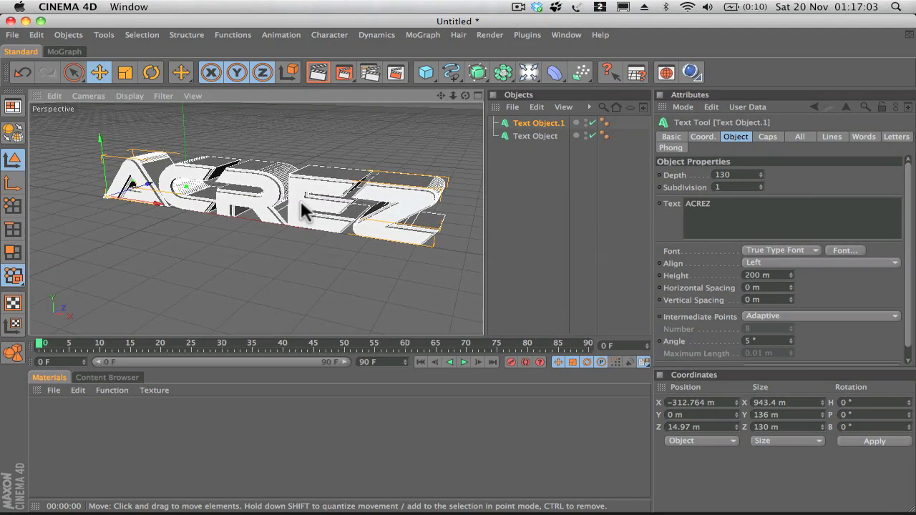
key("1")
left_click_drag(300, 198, 329, 186)
scroll(333, 192, "up", 2)
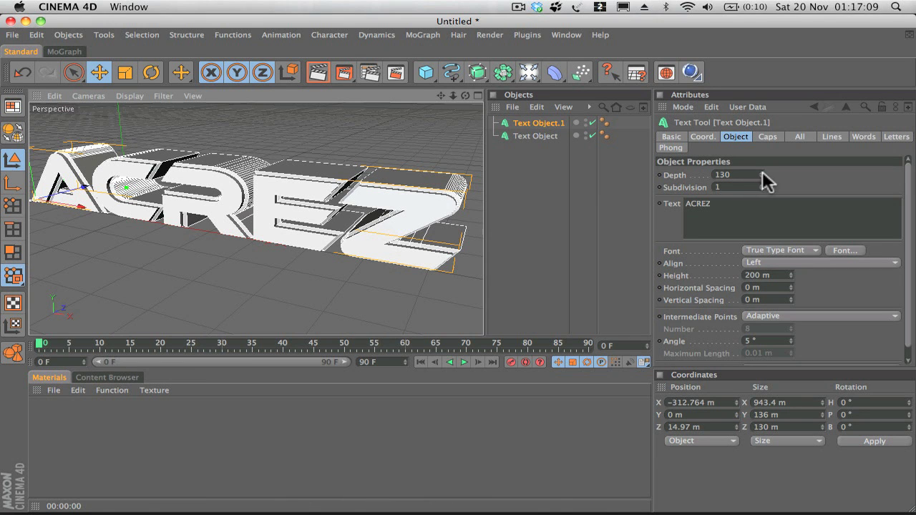
Step: Create a new material and set its color to purple, RGB 134, 72, 255
left_click(53, 390)
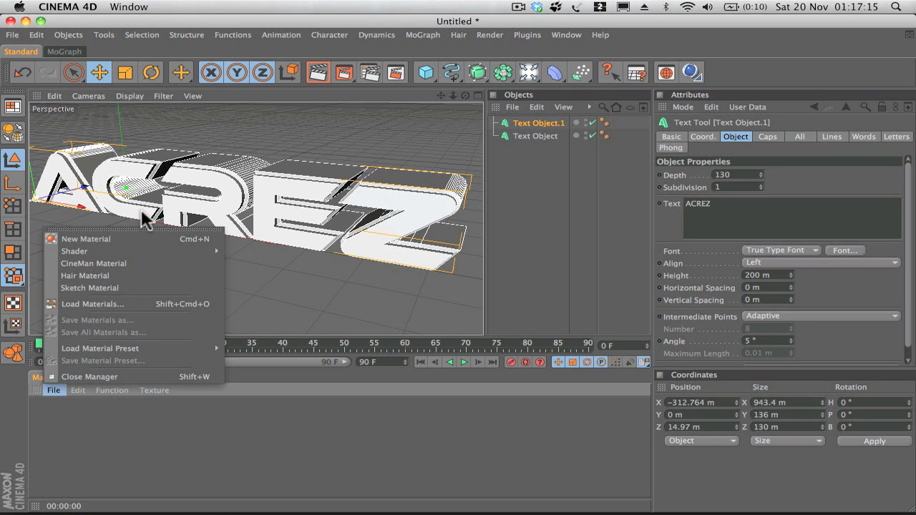
left_click(100, 238)
double_click(44, 415)
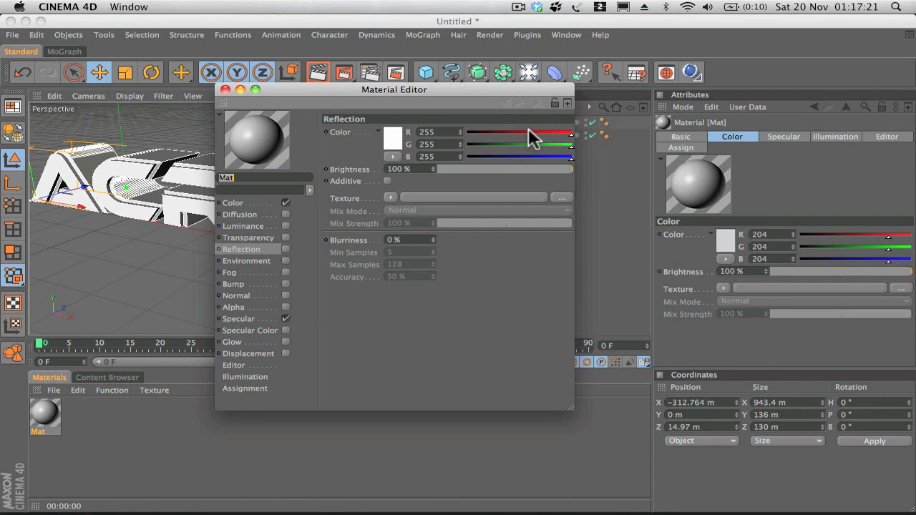
left_click(232, 203)
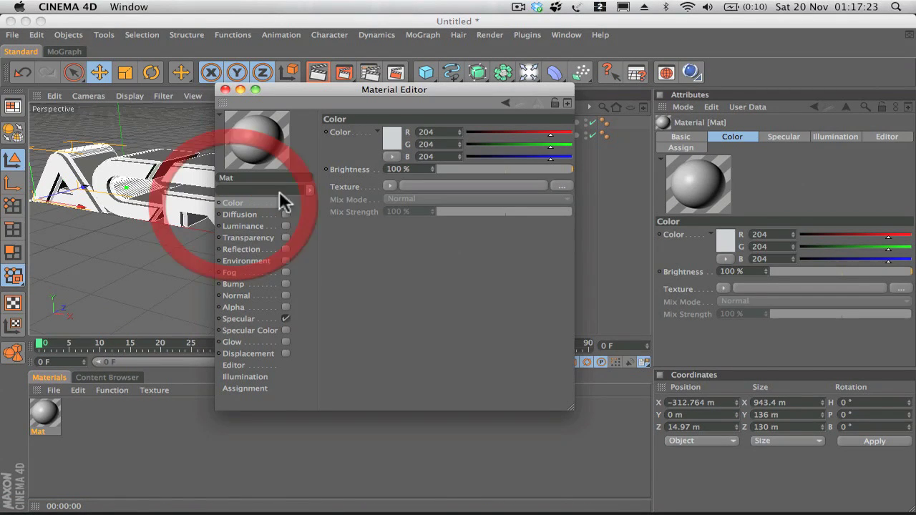
left_click_drag(493, 143, 520, 129)
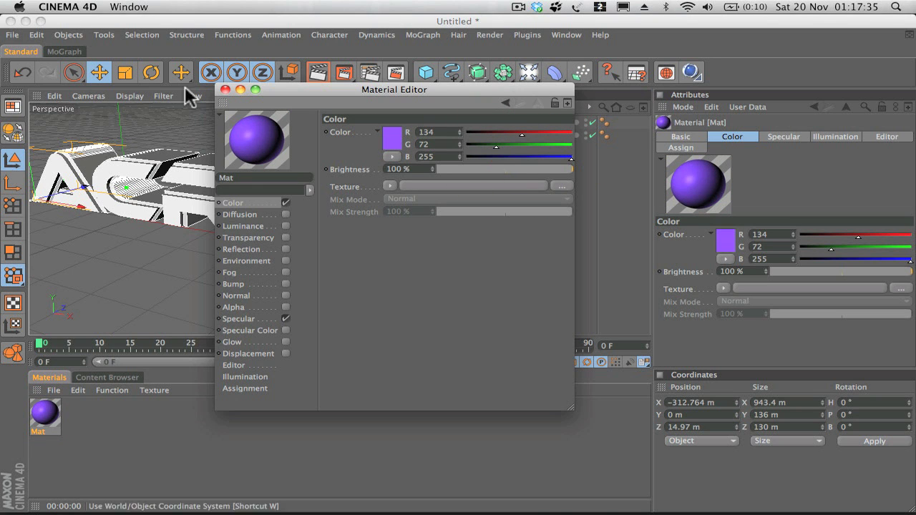
Step: Enable reflection on the purple material and use Fresnel as the reflection texture
left_click(286, 249)
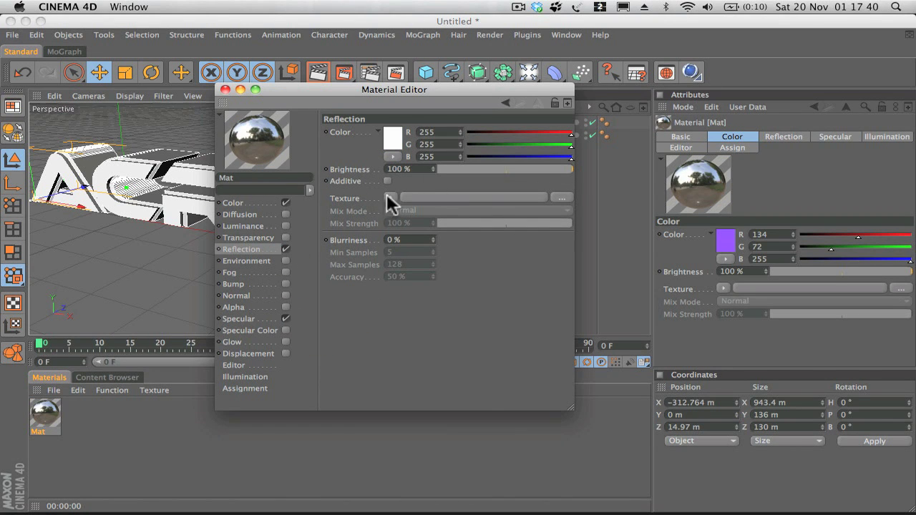
left_click(389, 197)
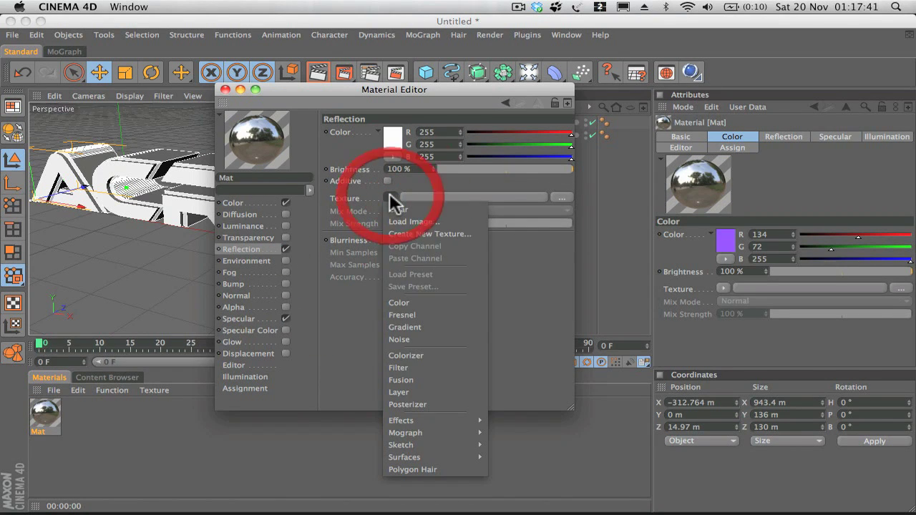
left_click(444, 316)
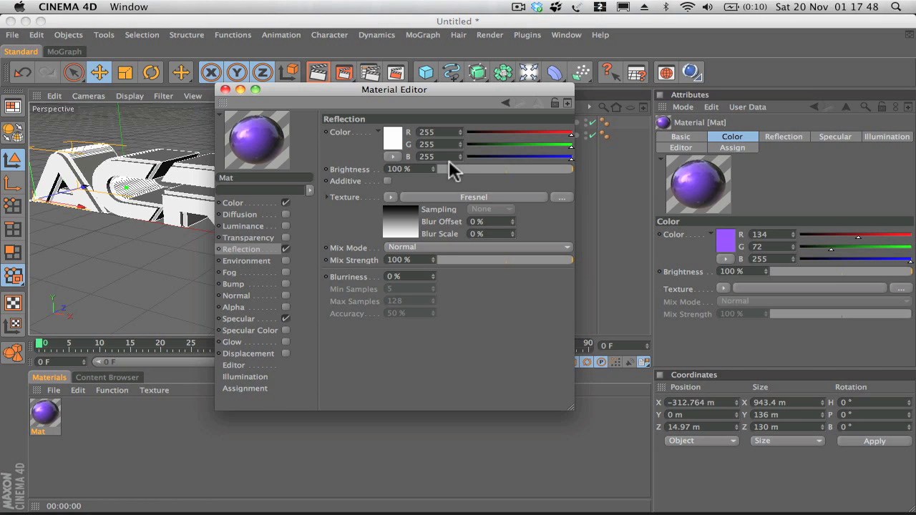
Step: Set the purple material's reflection brightness to 27%, mix strength to 24% and blurriness to 2%
left_click(474, 170)
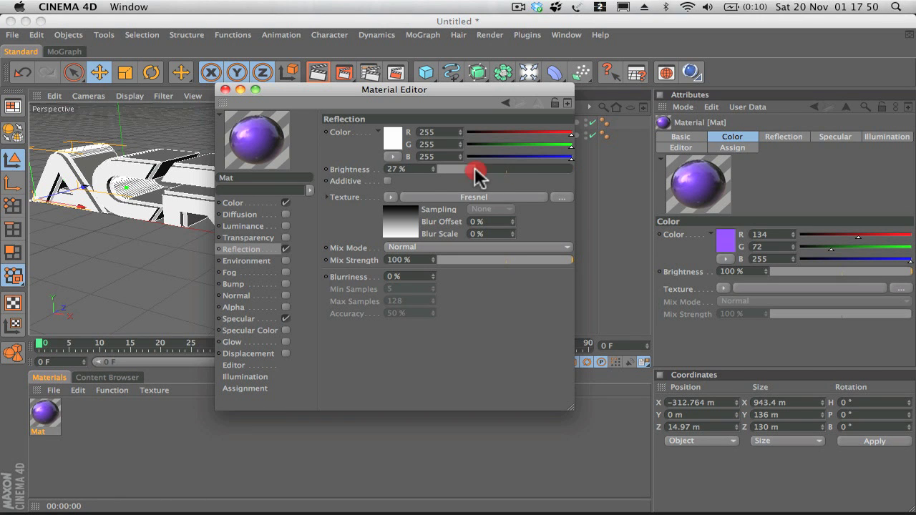
left_click(469, 259)
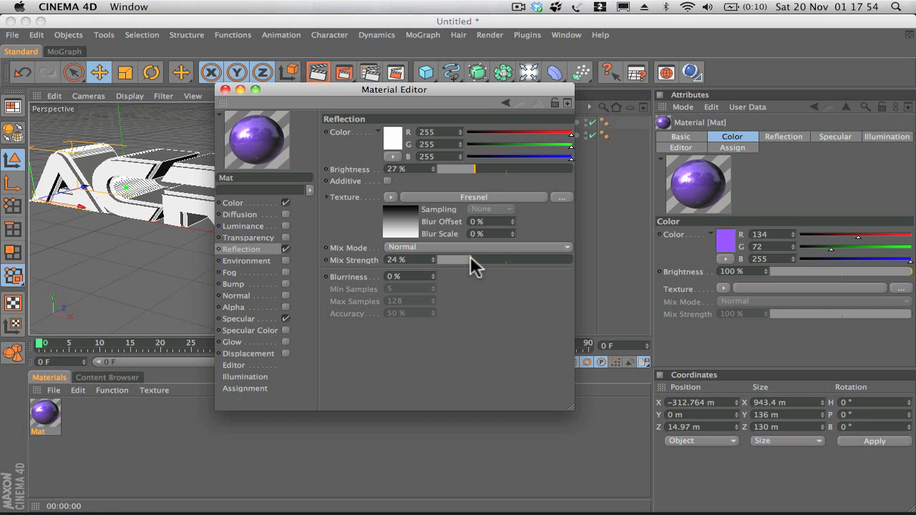
left_click(432, 274)
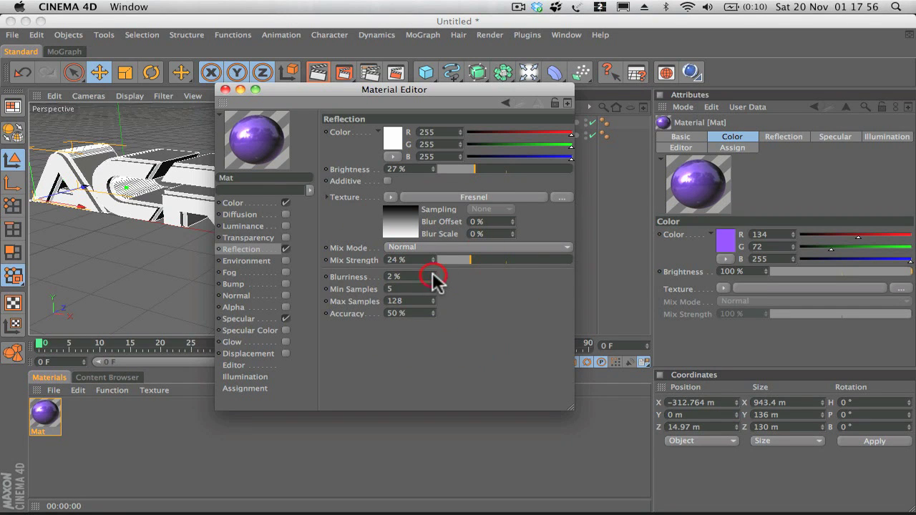
left_click(224, 89)
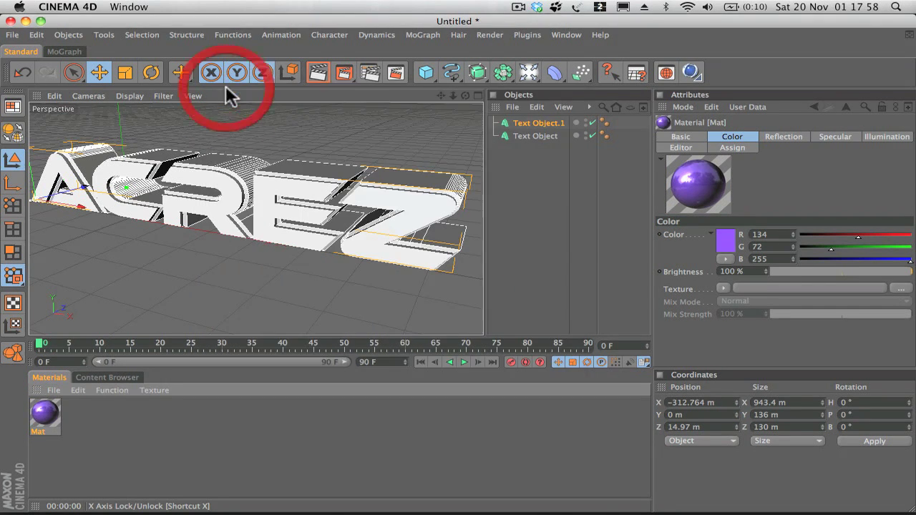
Step: Create a second material and set its reflection color to golden yellow, RGB 238, 182, 8
left_click(54, 390)
left_click(95, 246)
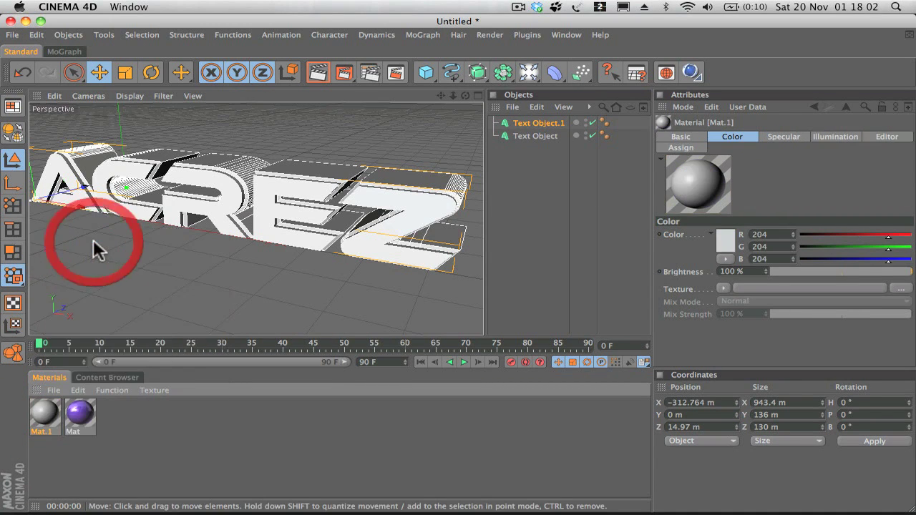
double_click(45, 414)
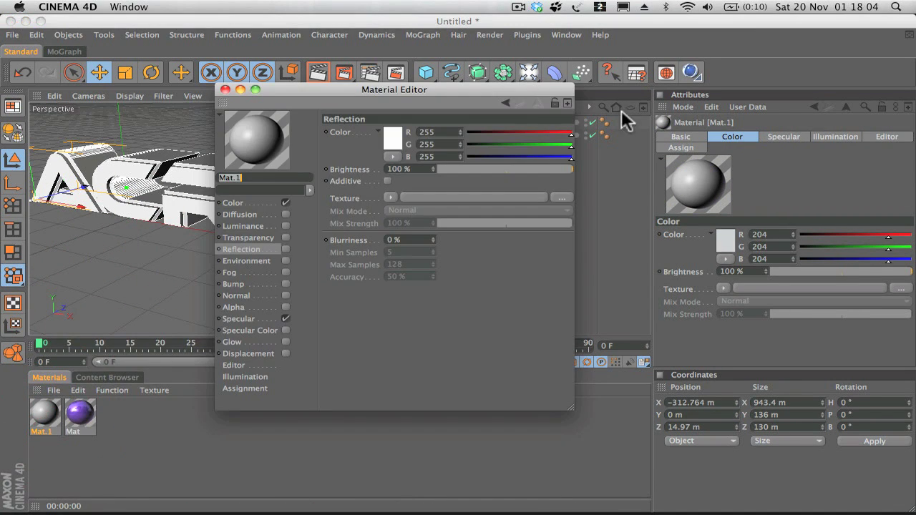
left_click(521, 131)
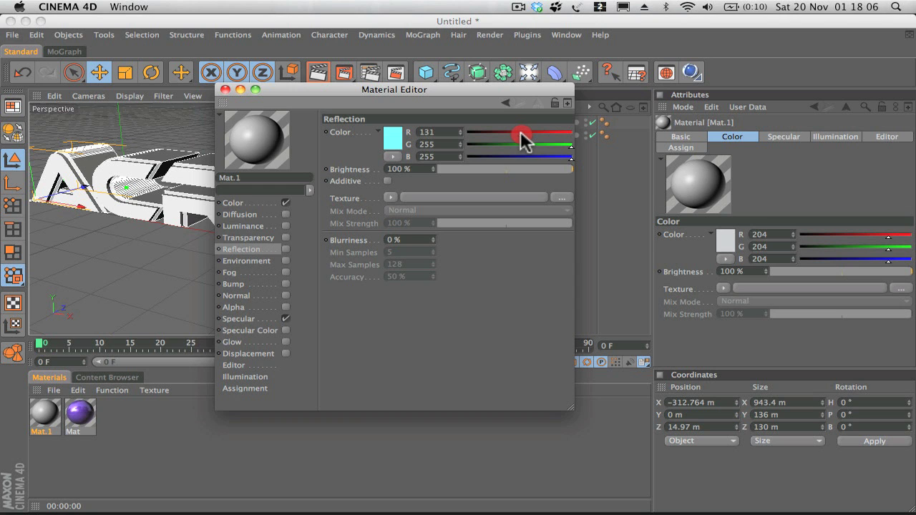
left_click_drag(500, 144, 477, 144)
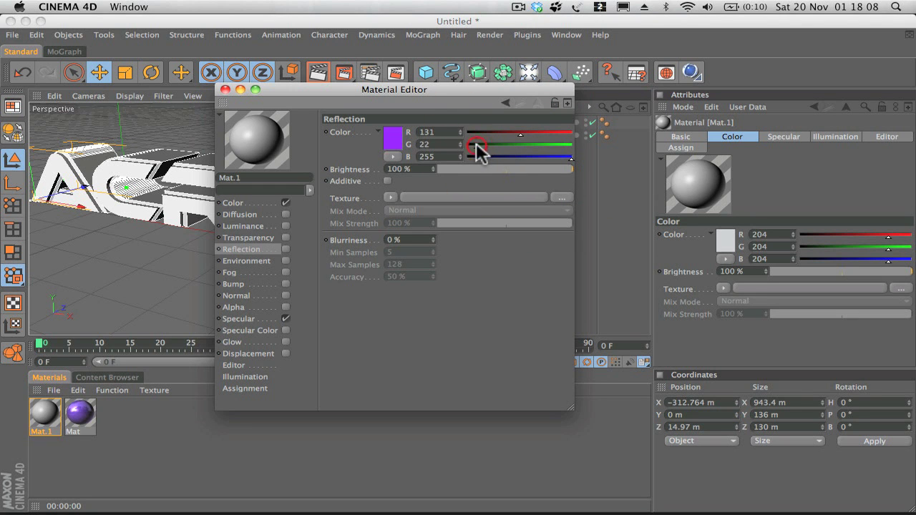
left_click(470, 156)
left_click(565, 132)
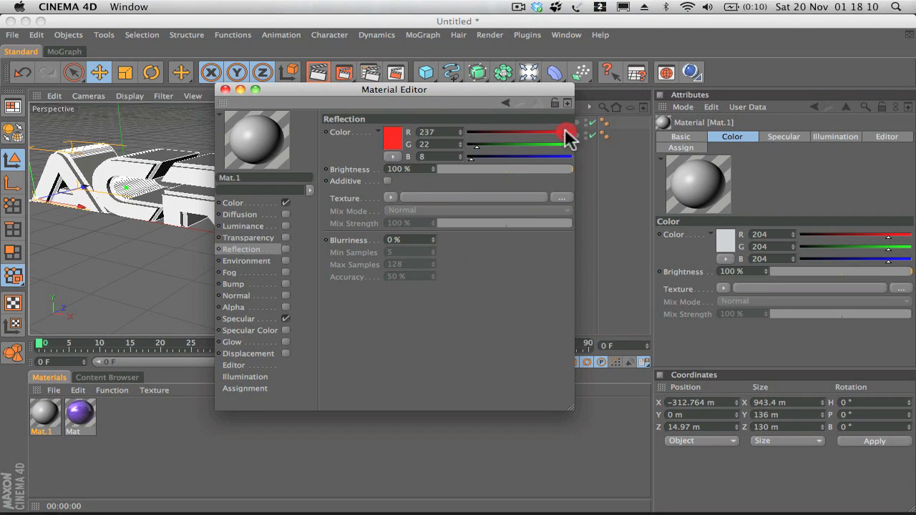
left_click(553, 144)
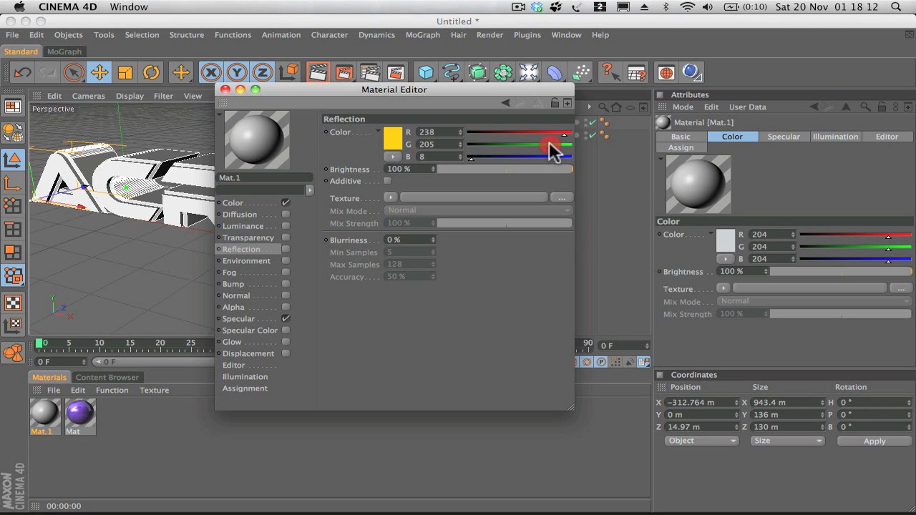
left_click(541, 144)
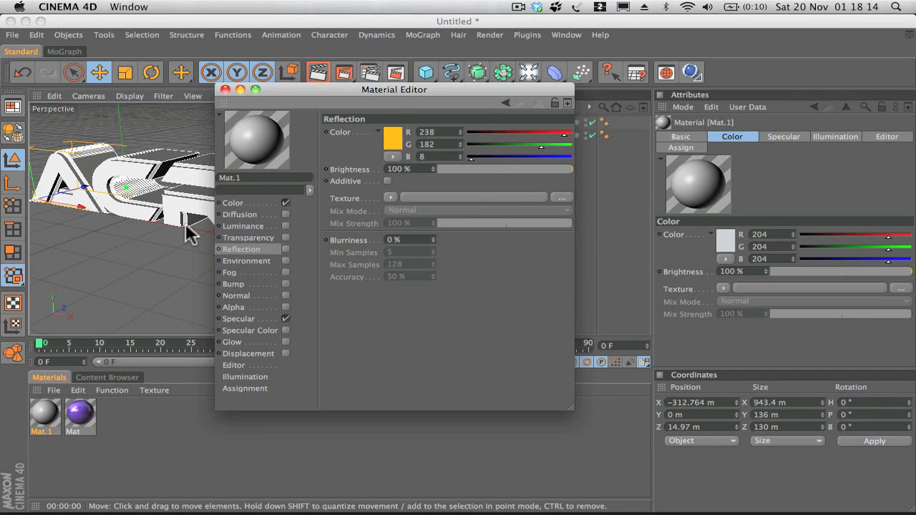
Step: Set the second material's base color to golden yellow, RGB 235, 188, 27
left_click(242, 204)
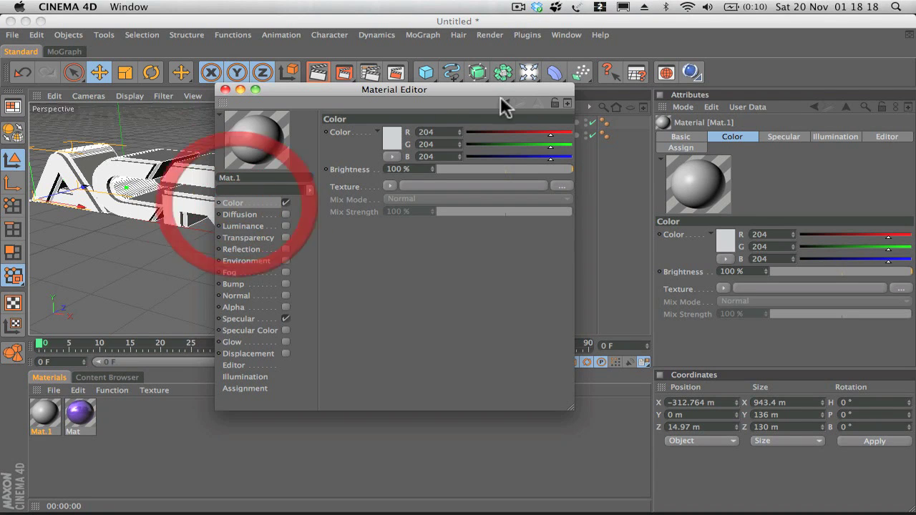
left_click(531, 133)
left_click(550, 133)
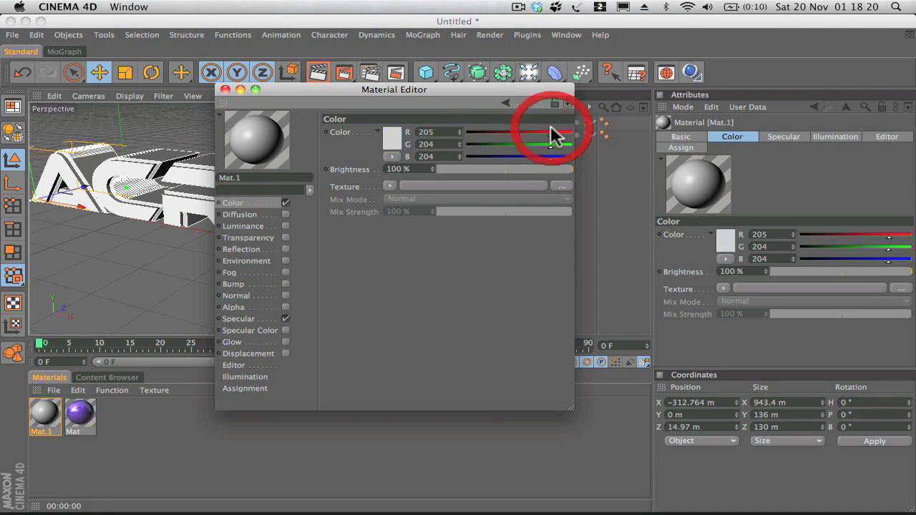
left_click(484, 143)
left_click(477, 156)
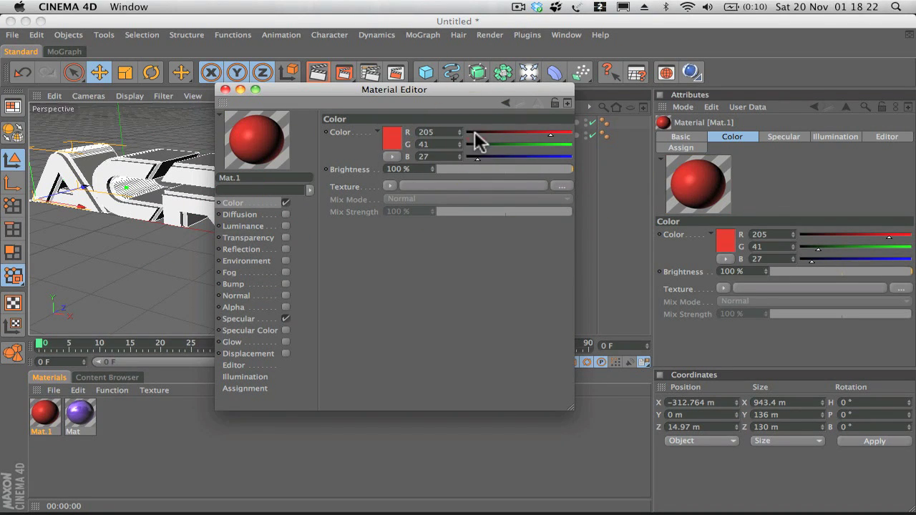
left_click_drag(474, 132, 544, 143)
left_click(562, 145)
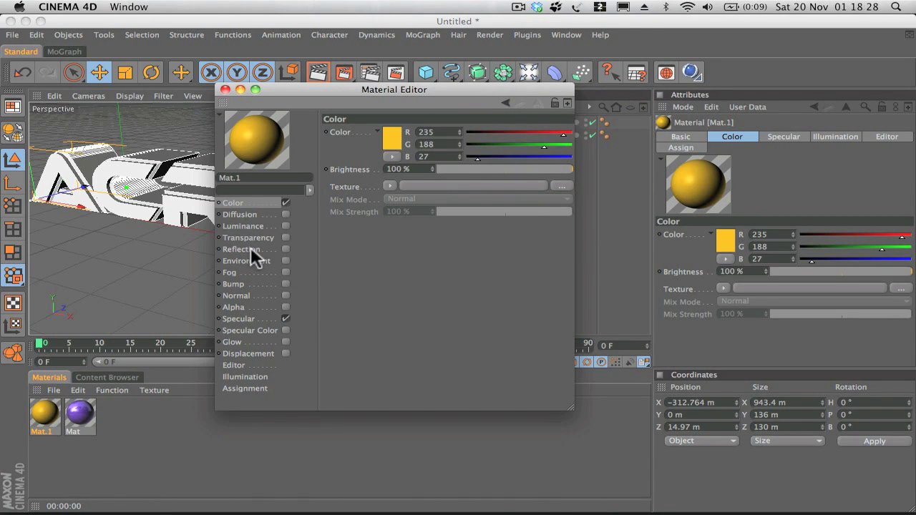
Step: Enable reflection on the yellow material and use Fresnel as its reflection texture
left_click(285, 249)
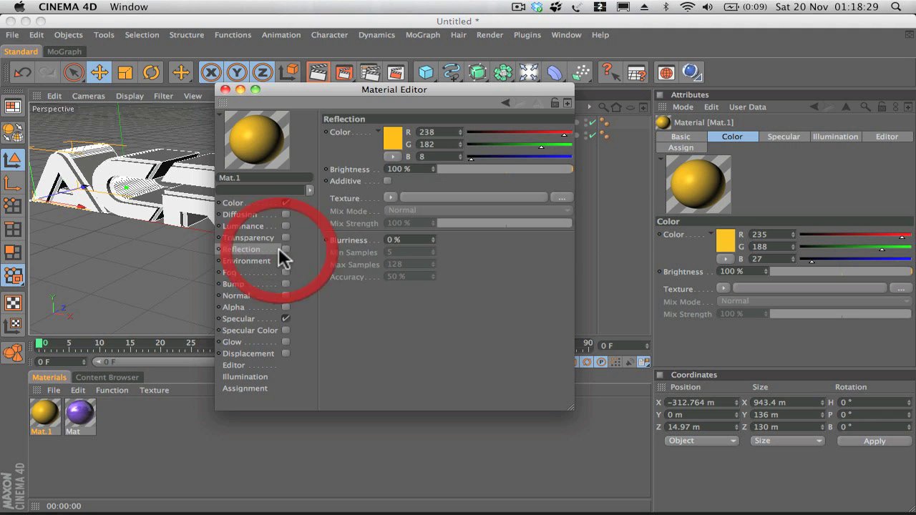
left_click(391, 198)
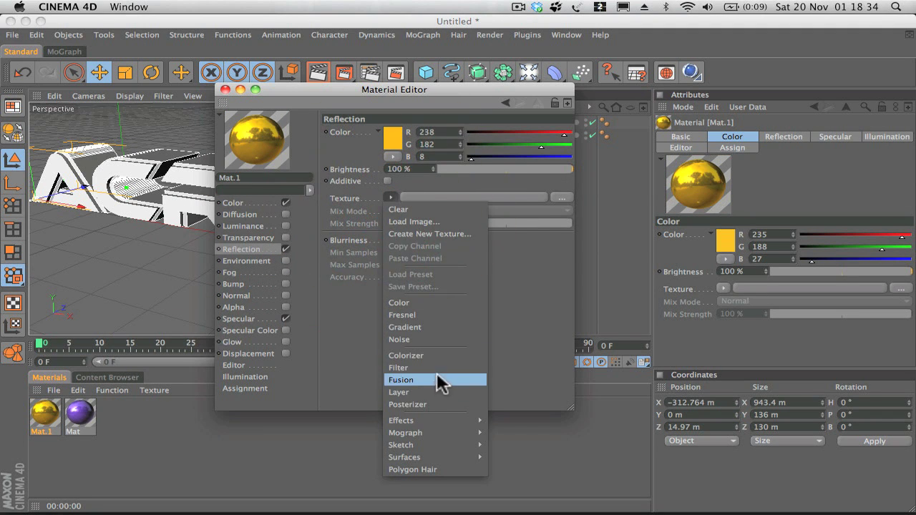
left_click(433, 316)
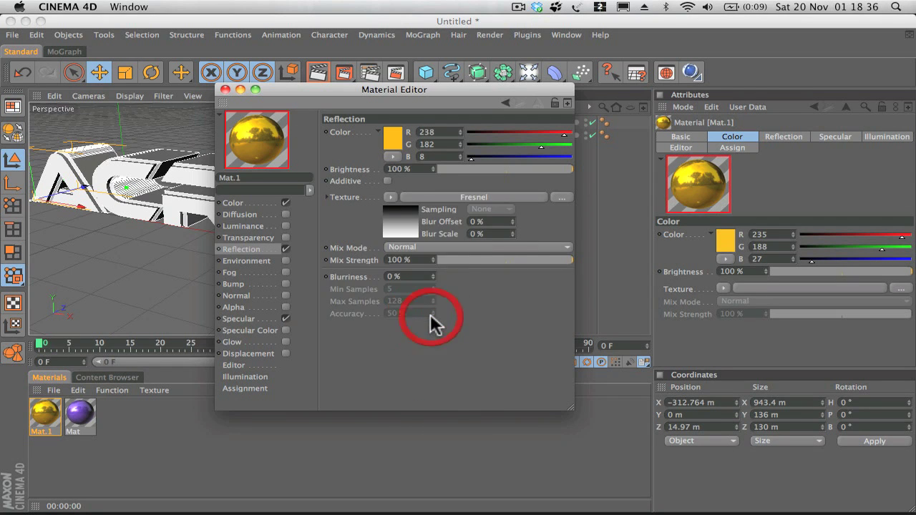
Step: Set the yellow material's reflection mix strength to 25%, brightness to 19% and blurriness to 2%, and close the Material Editor
left_click(471, 260)
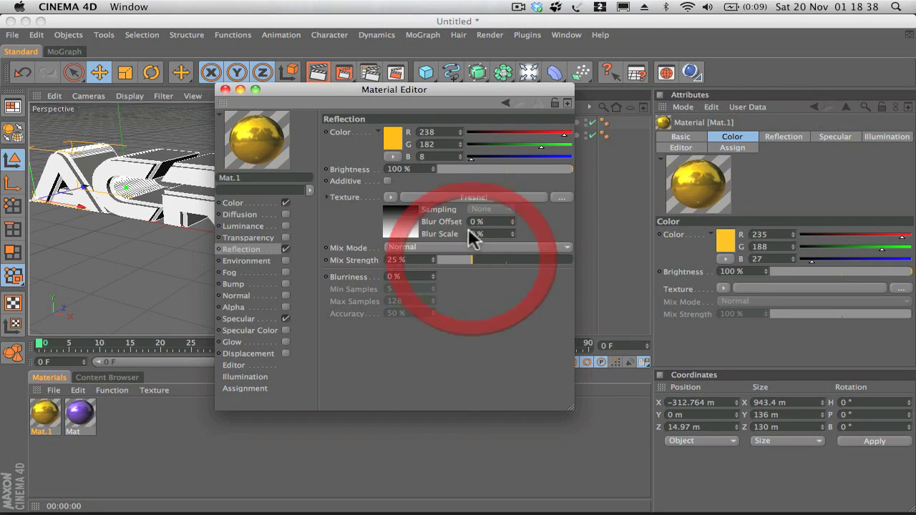
left_click(462, 169)
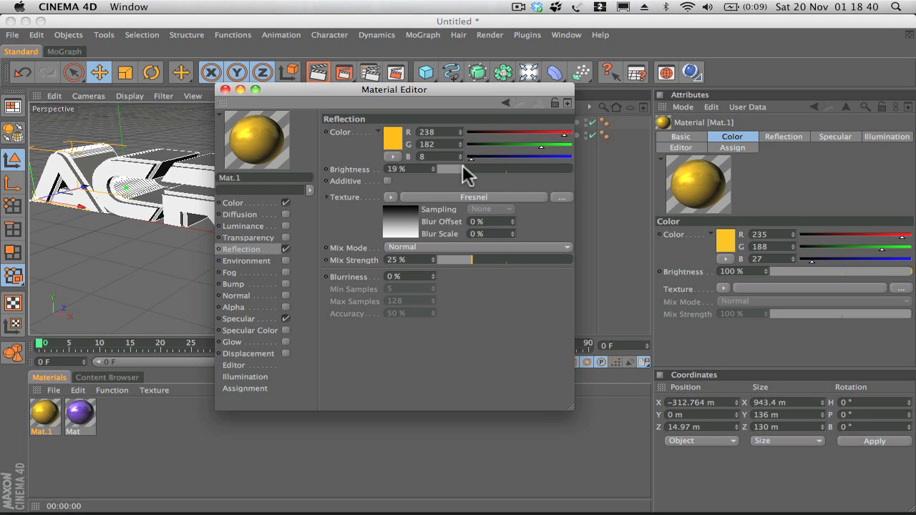
left_click(433, 274)
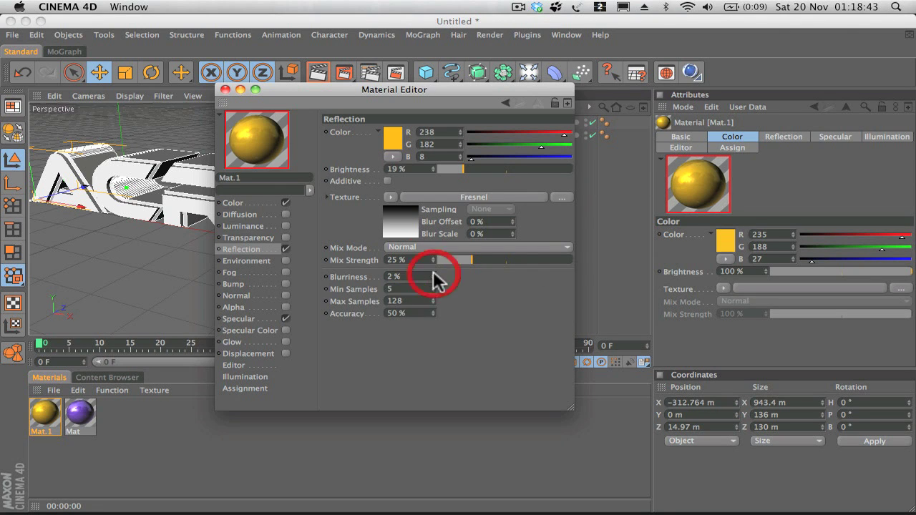
left_click(224, 89)
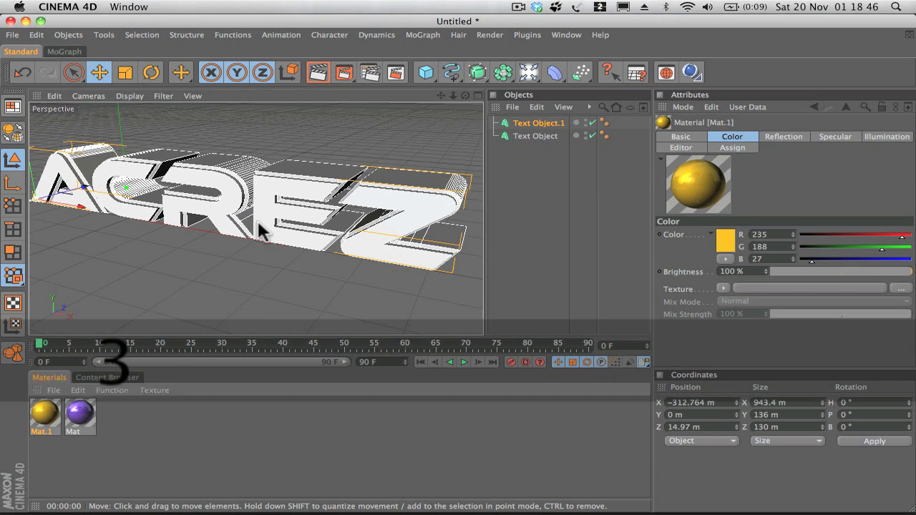
Step: Apply the yellow material to Text Object.1 and the purple material to Text Object, and render the active view
left_click_drag(259, 221, 440, 176)
key("1")
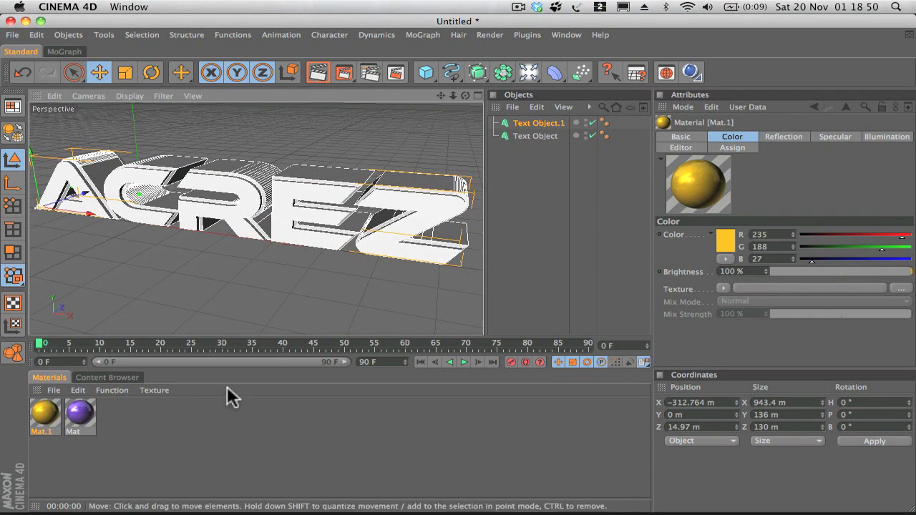
left_click_drag(48, 413, 533, 123)
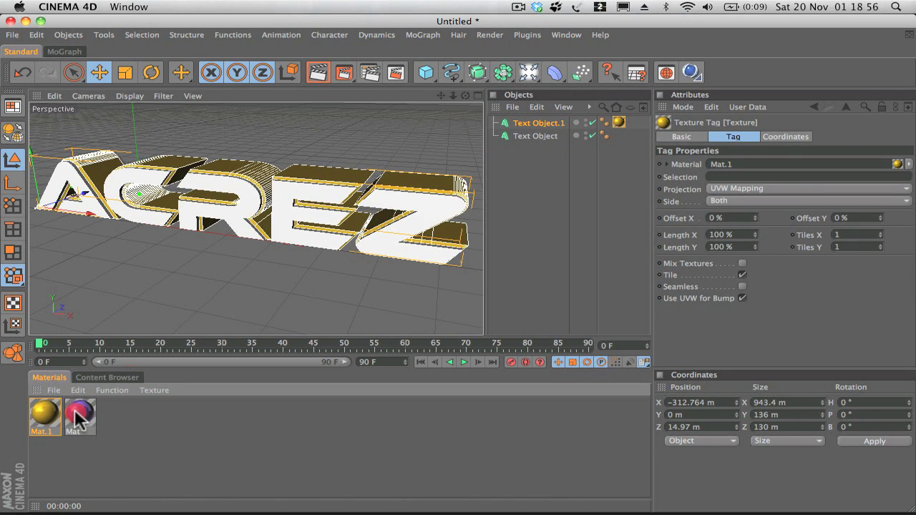
left_click_drag(77, 419, 530, 135)
left_click(521, 219)
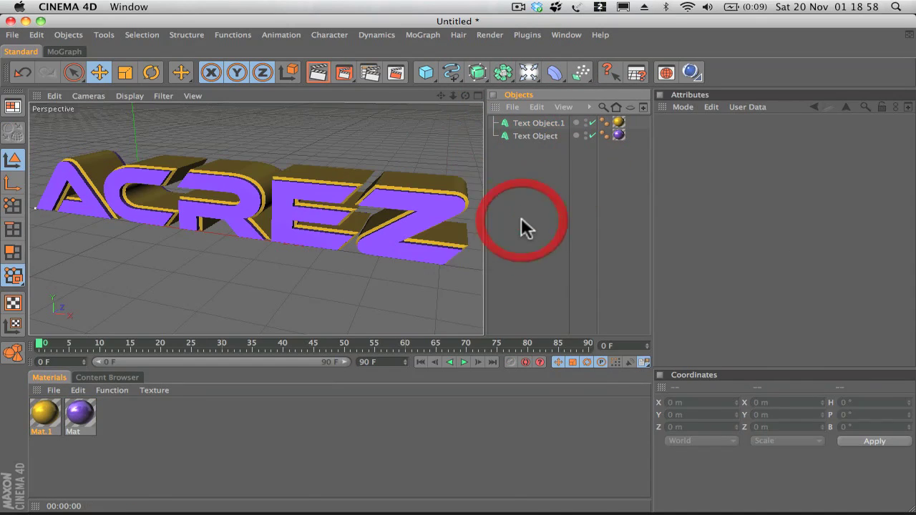
left_click(319, 72)
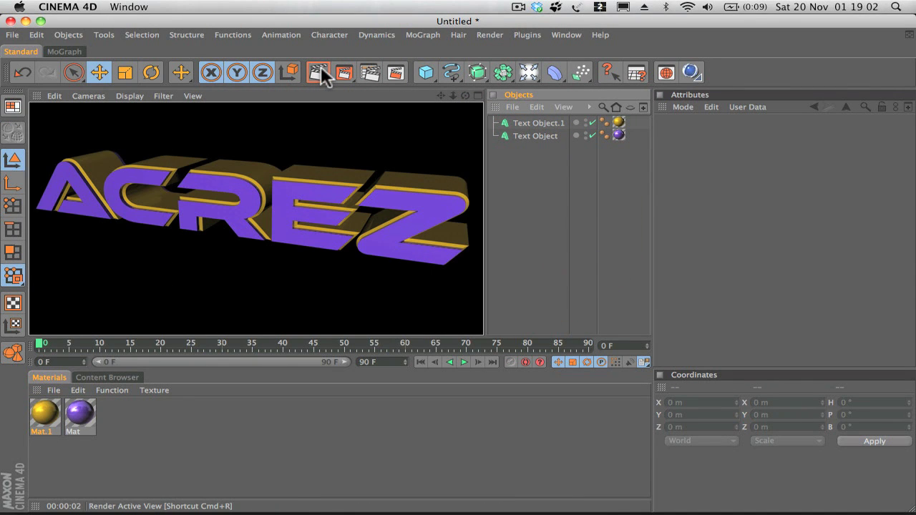
Step: Swap the texture tags so Text Object.1 is purple and Text Object is yellow, and render the active view
key("3")
mouse_move(296, 216)
left_mouse_down()
mouse_move(275, 227)
mouse_move(294, 216)
mouse_move(279, 211)
left_mouse_up()
key("1")
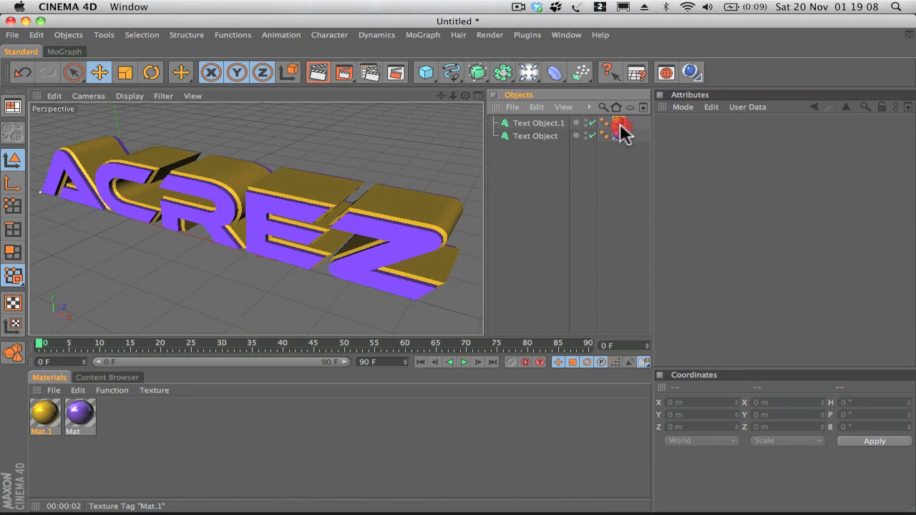
left_click_drag(631, 131, 618, 122)
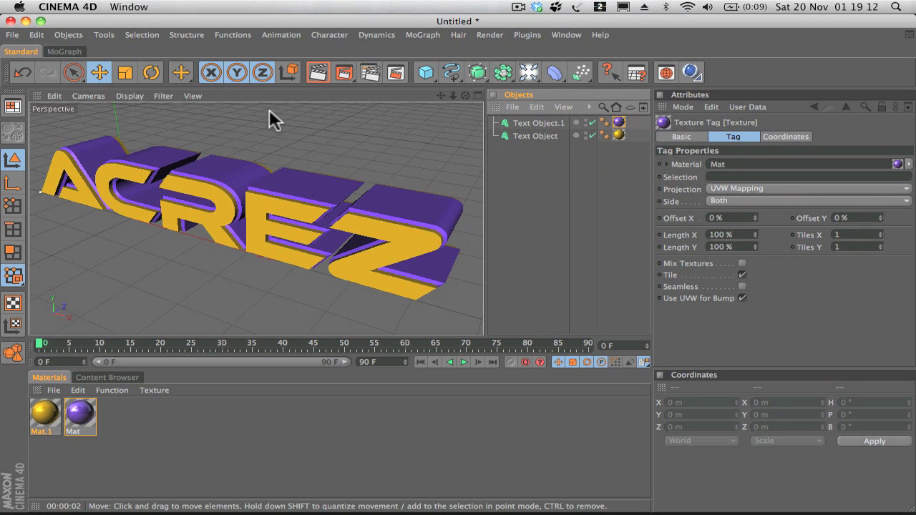
left_click(318, 72)
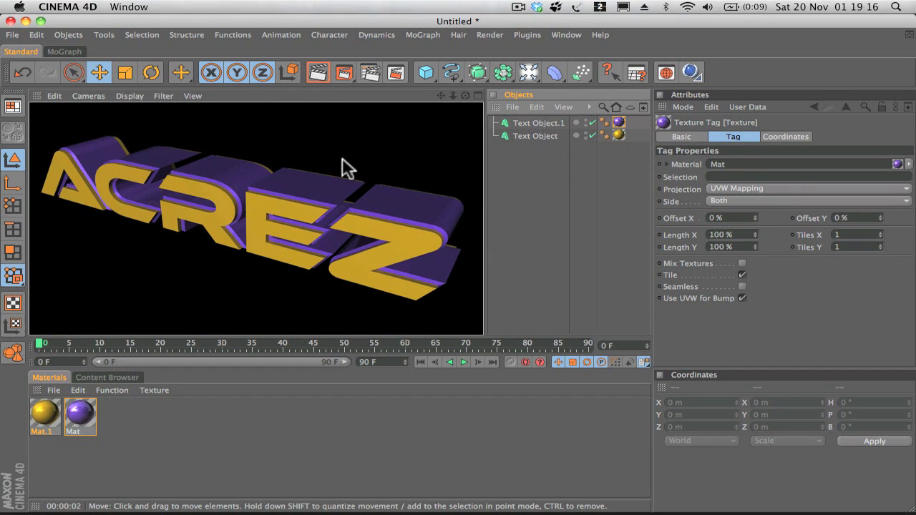
Step: Preview the recolored text from a lower, more frontal angle by rendering the active view
key("3")
left_click_drag(338, 178, 361, 203)
key("1")
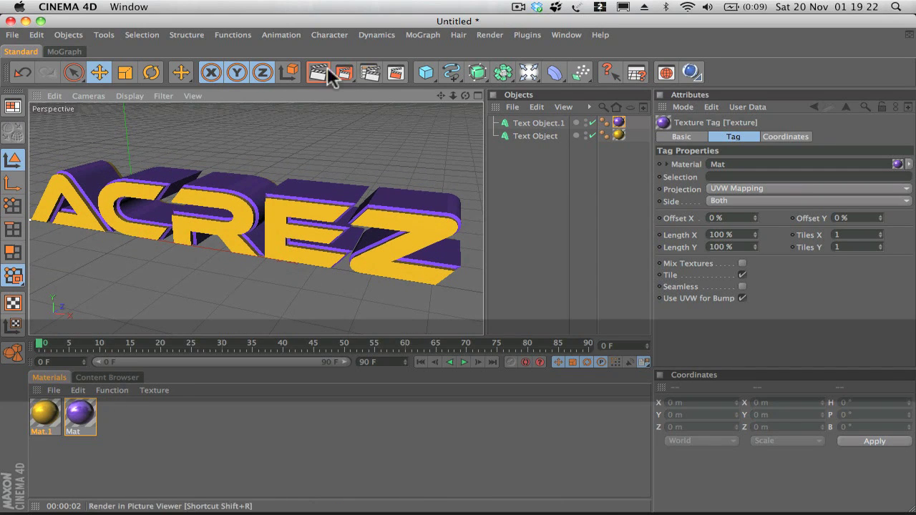
left_click(316, 73)
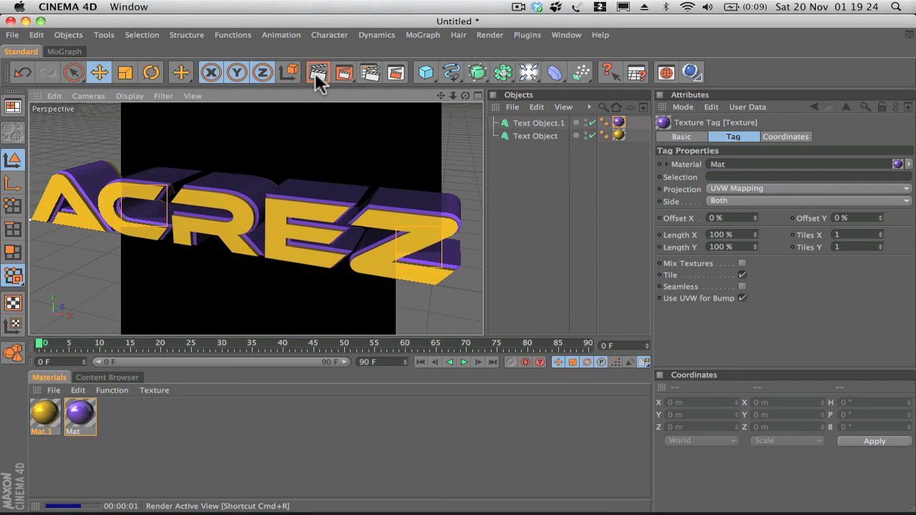
left_click(276, 148)
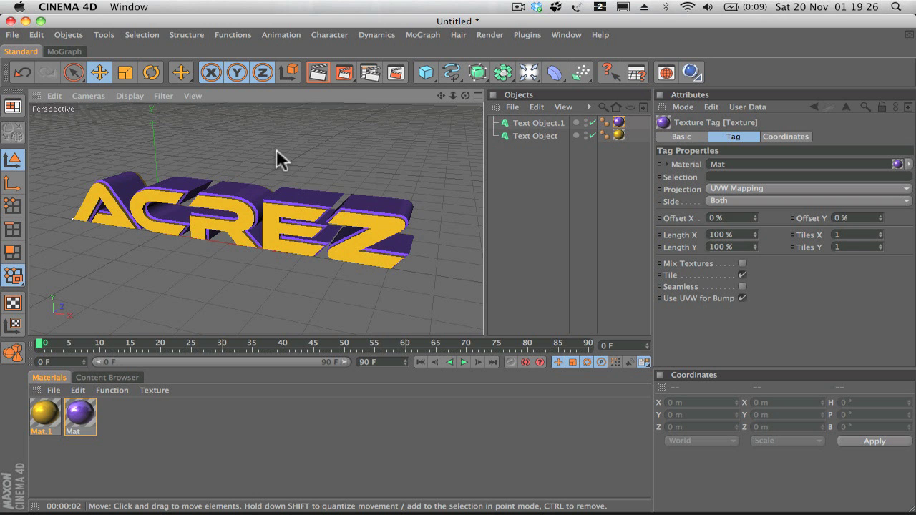
scroll(276, 149, "up", 3)
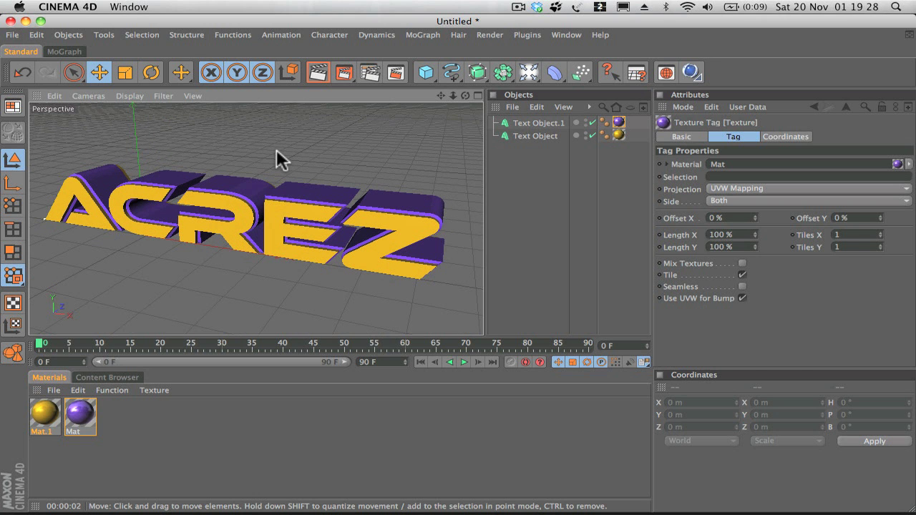
Step: Add a Floor object beneath the ACREZ text
key("3")
mouse_move(284, 165)
left_mouse_down()
mouse_move(295, 163)
mouse_move(286, 166)
mouse_move(296, 166)
mouse_move(288, 165)
mouse_move(294, 175)
left_mouse_up()
key("1")
key("3")
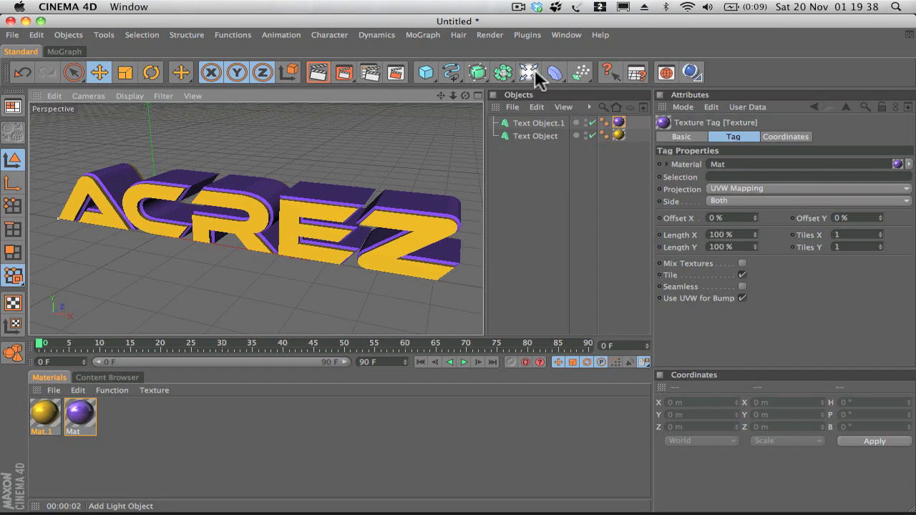
left_click_drag(533, 74, 707, 132)
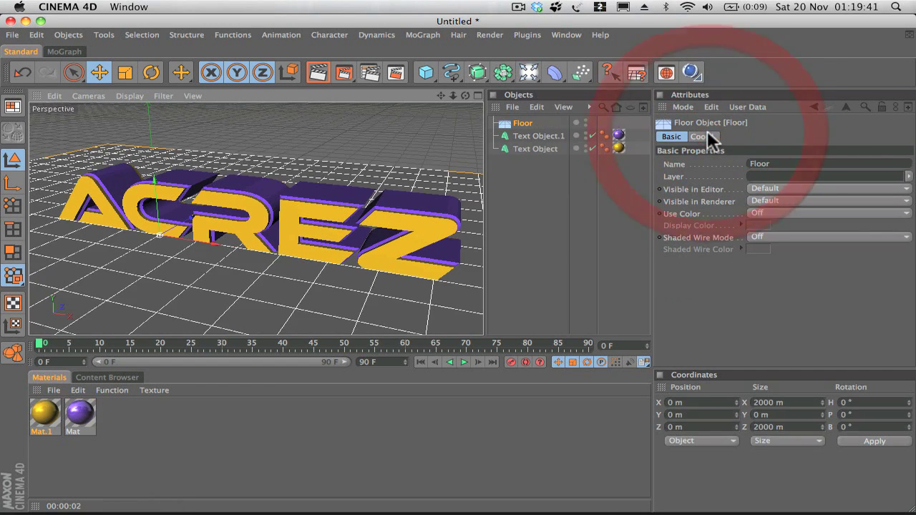
Step: Create a third material and set its reflection color to dark grey, RGB 31, 31, 31
left_click(53, 389)
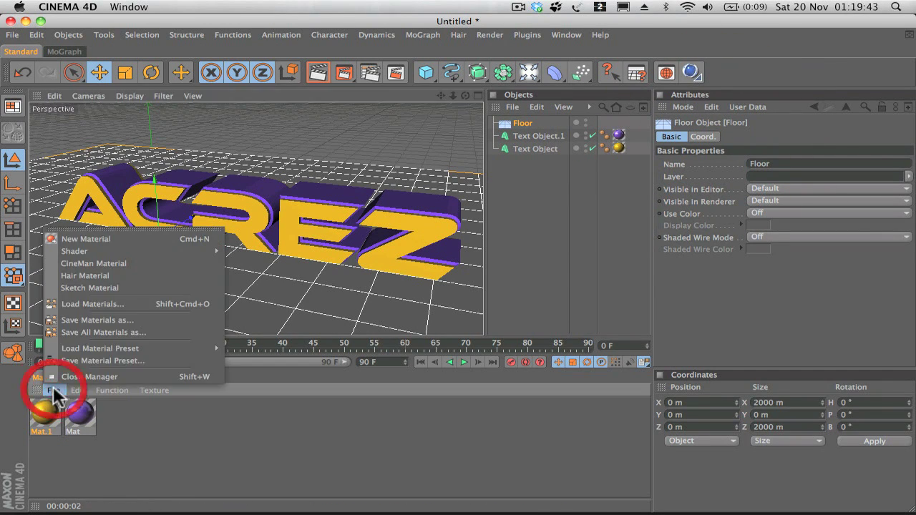
left_click(107, 236)
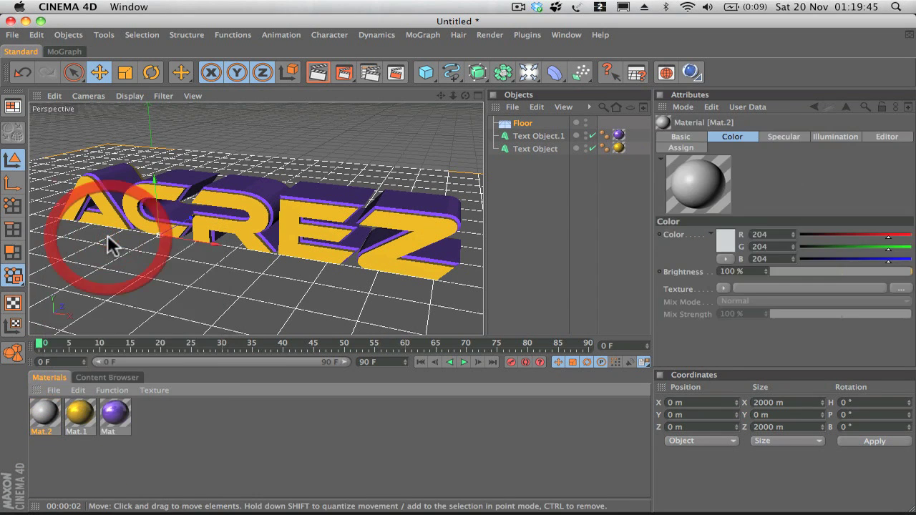
double_click(43, 421)
left_click(479, 132)
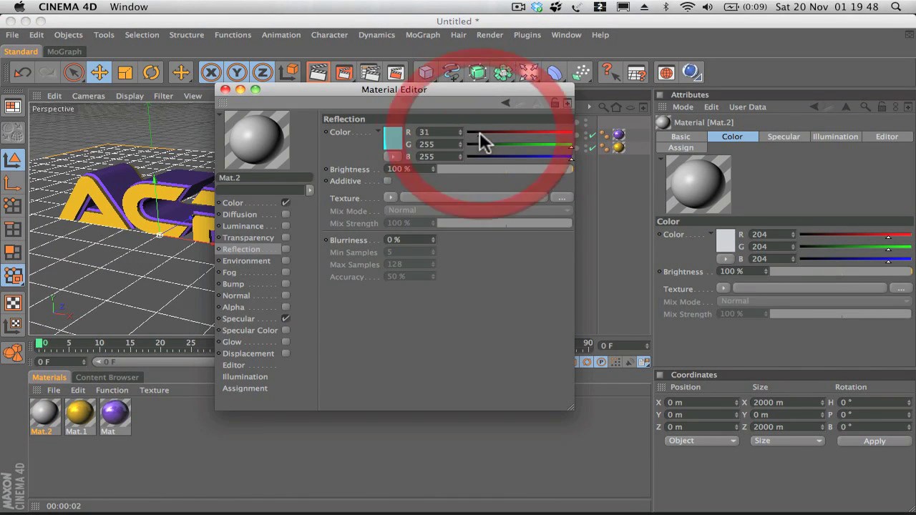
left_click(480, 143)
left_click(479, 156)
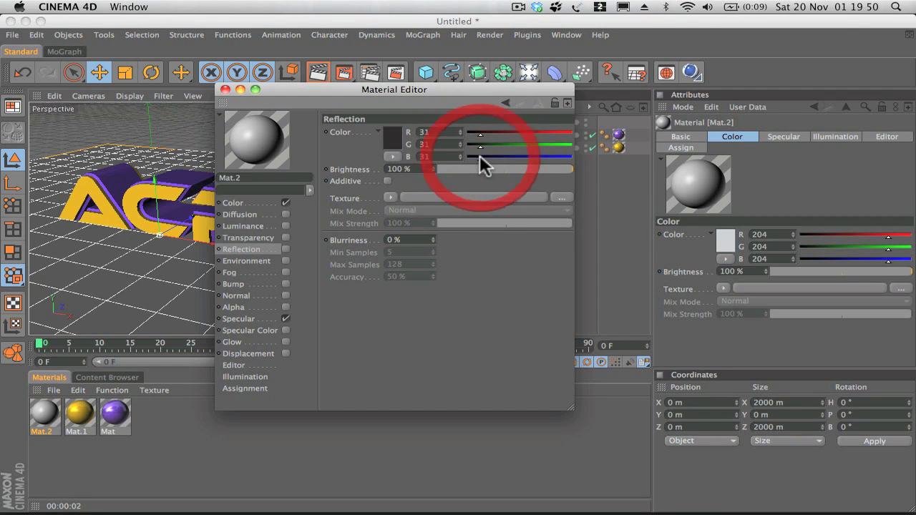
Step: Set the third material's base color to dark grey, RGB 32, 31, 32
left_click(249, 203)
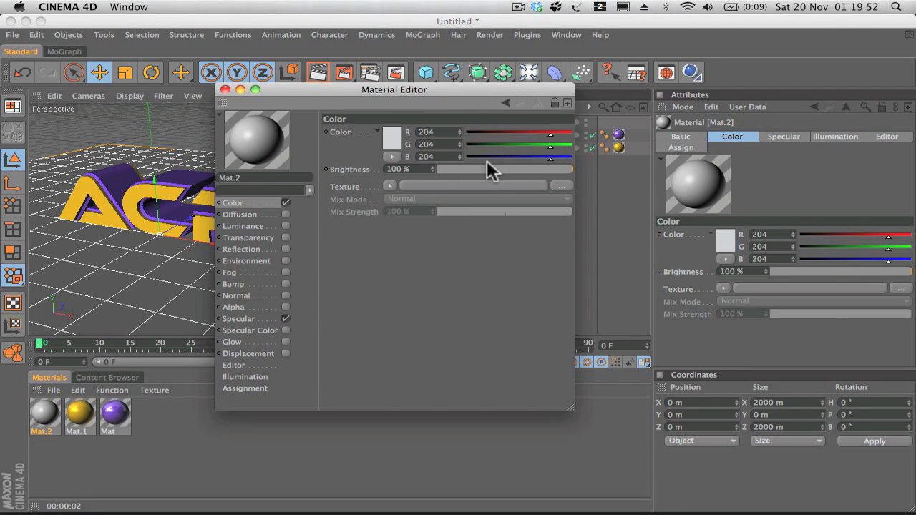
left_click(480, 132)
left_click(479, 143)
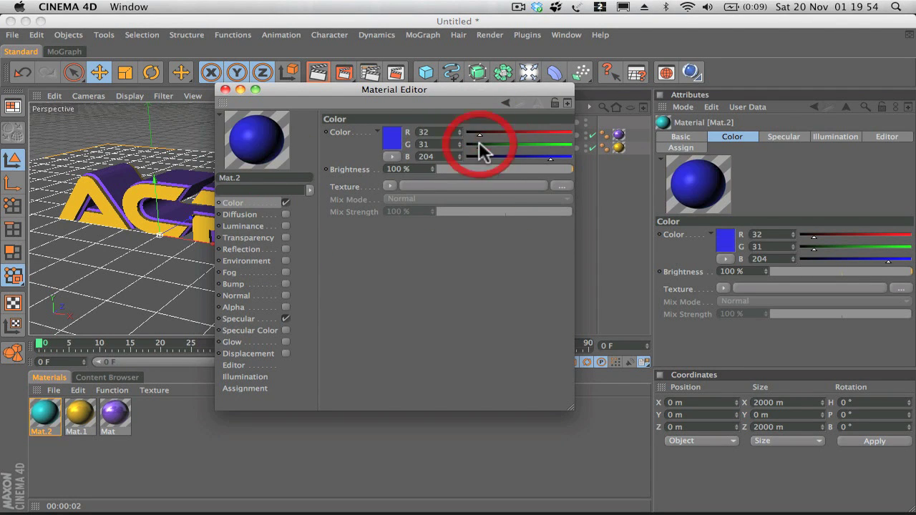
left_click(480, 156)
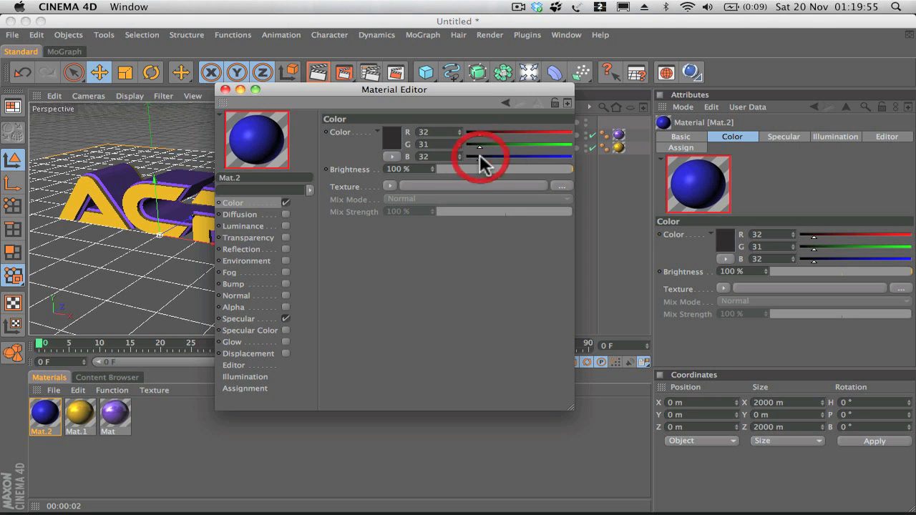
Step: Enable reflection on the dark grey material and use Fresnel as its reflection texture
left_click(285, 248)
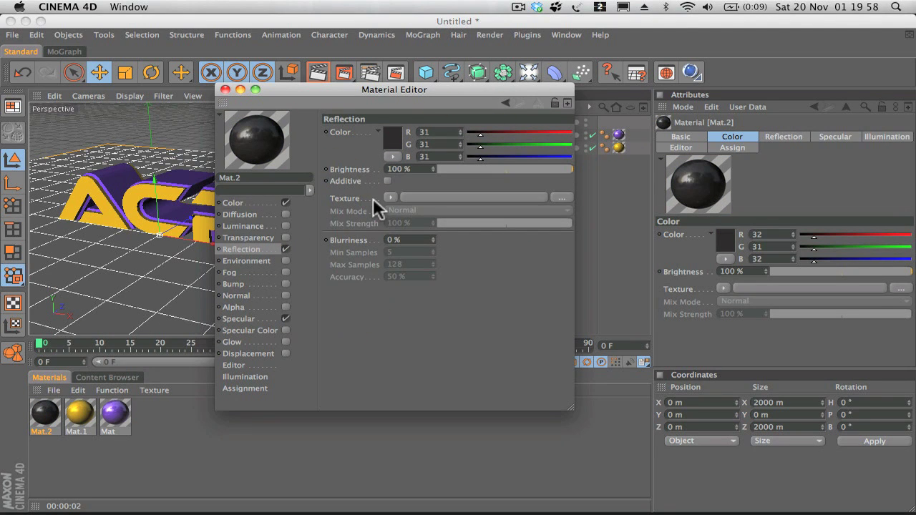
left_click(390, 197)
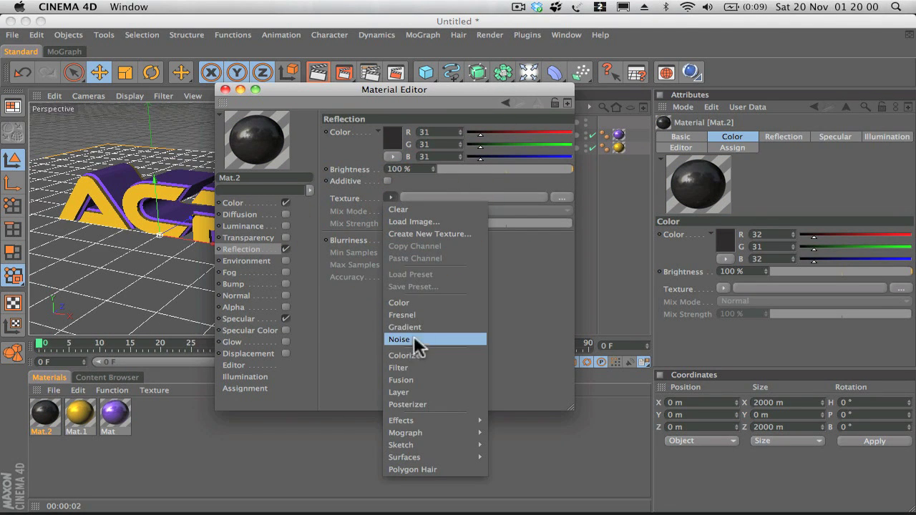
left_click(436, 316)
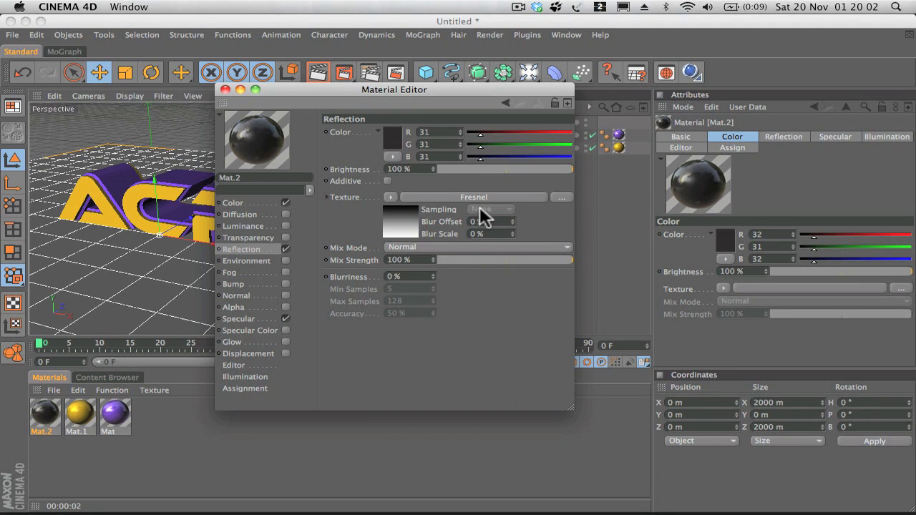
Step: Set the dark material's reflection brightness to 22%, mix strength to 23% and blurriness to 40%, and close the Material Editor
left_click(466, 169)
left_click(458, 262)
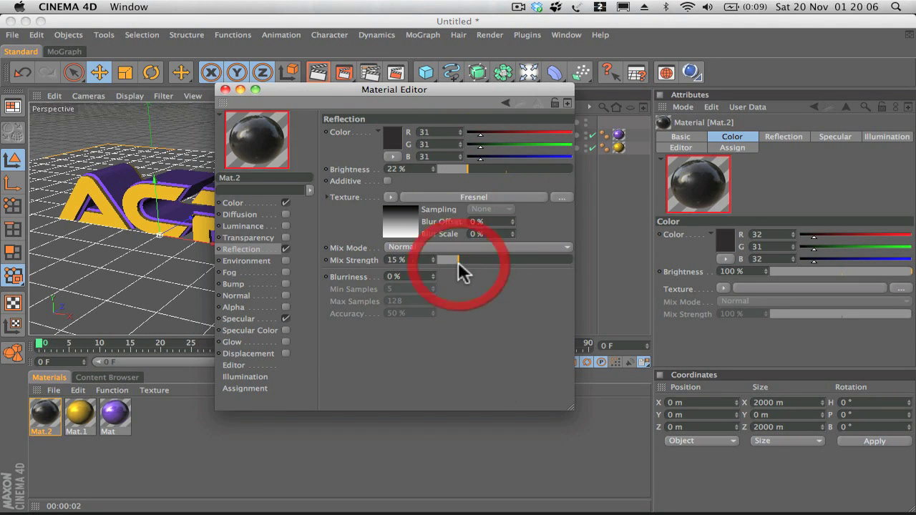
left_click(468, 258)
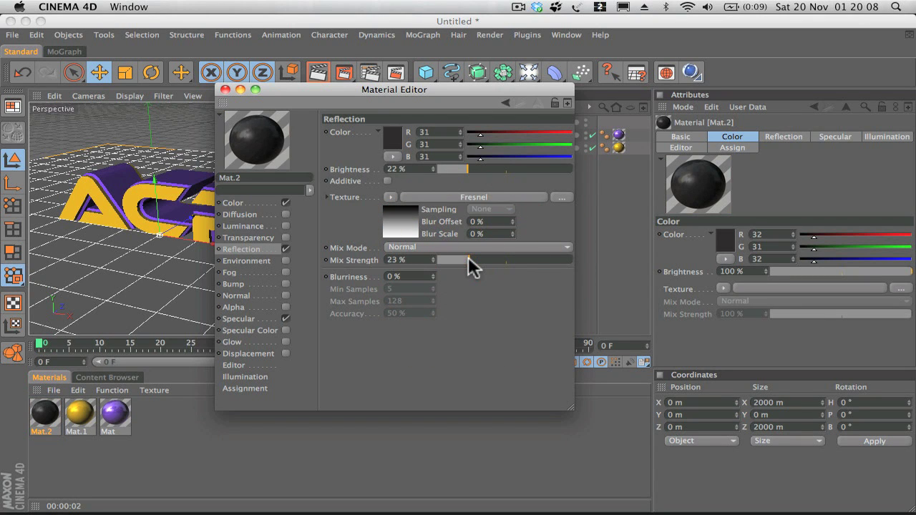
left_click_drag(432, 278, 433, 269)
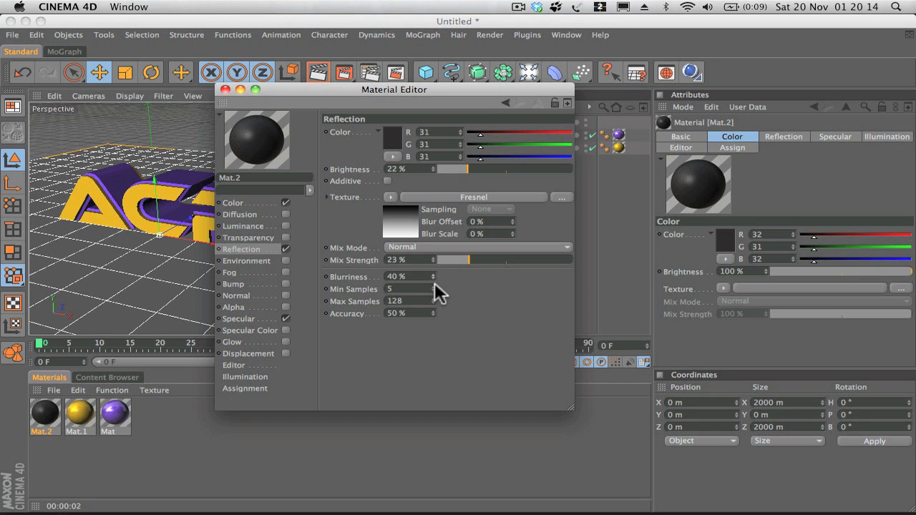
left_click(225, 89)
Step: Apply the dark grey material to the Floor object and render the active view
left_click_drag(45, 415, 528, 169)
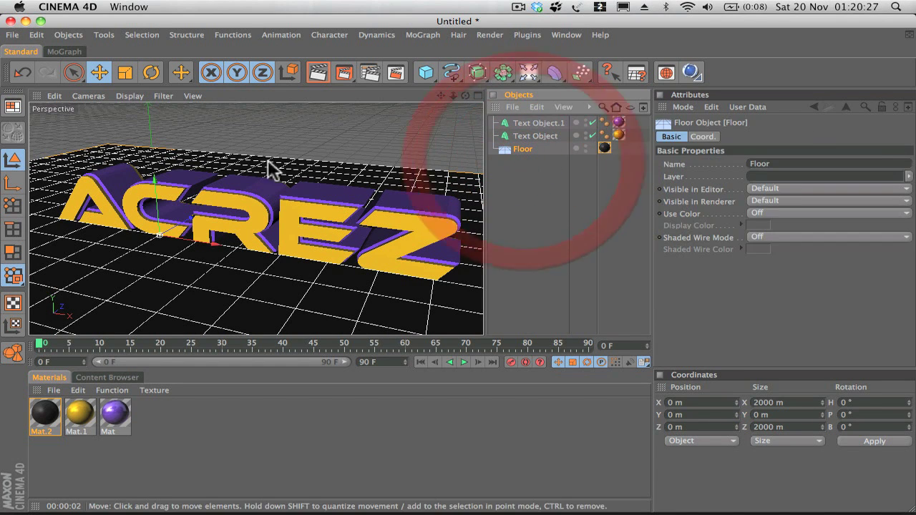
left_click(319, 68)
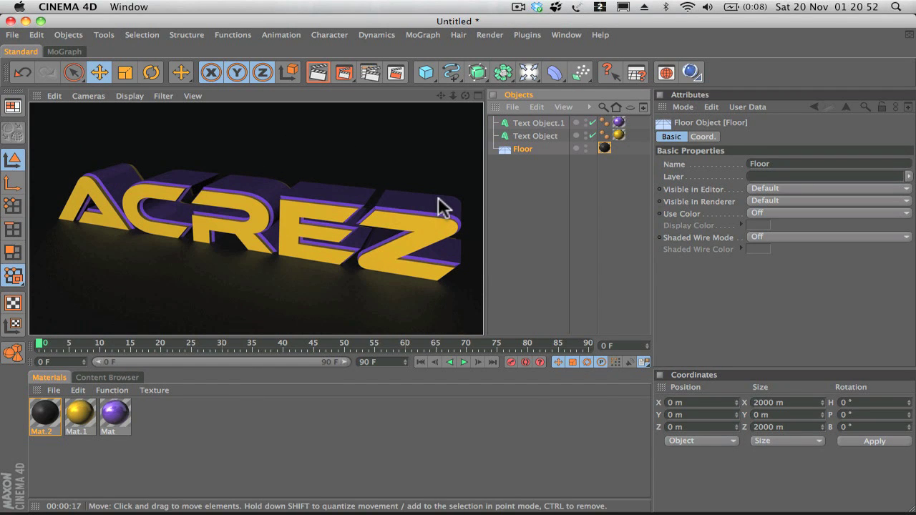
key("3")
mouse_move(285, 207)
left_mouse_down()
mouse_move(329, 188)
mouse_move(283, 218)
mouse_move(299, 211)
left_mouse_up()
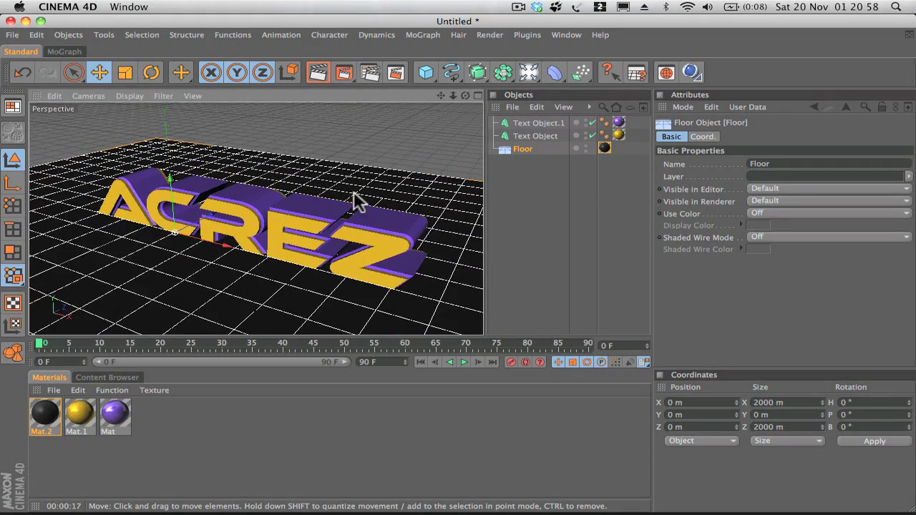
key("3")
left_click_drag(437, 249, 372, 204)
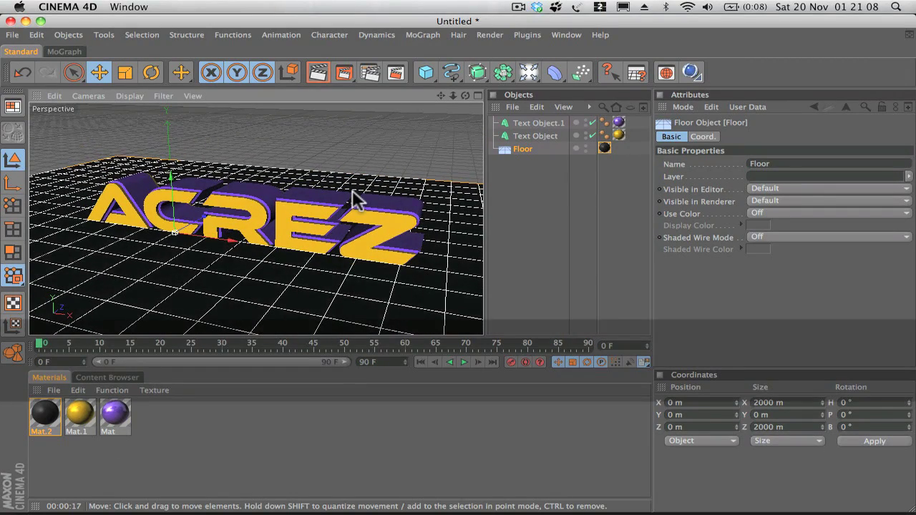